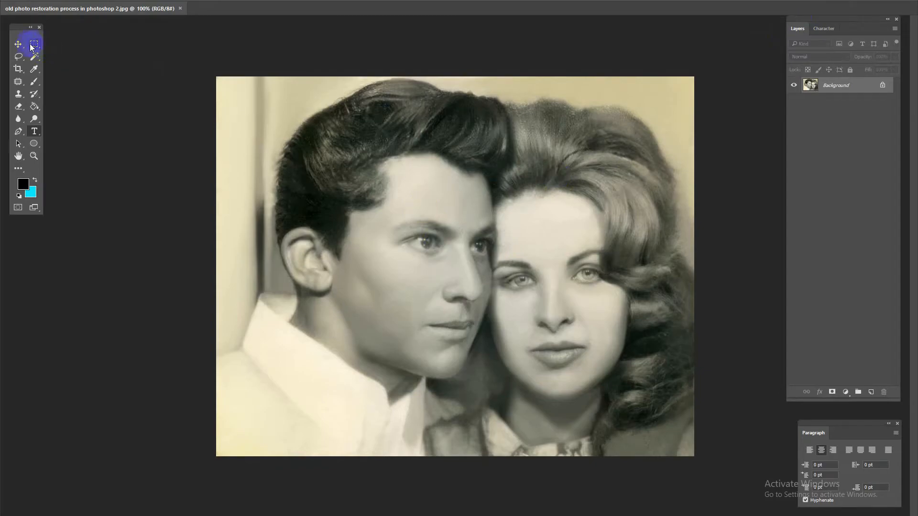
Copy a rectangular selection around the man's face and collar to a new layer
click(32, 45)
drag(258, 119, 500, 418)
right_click(424, 260)
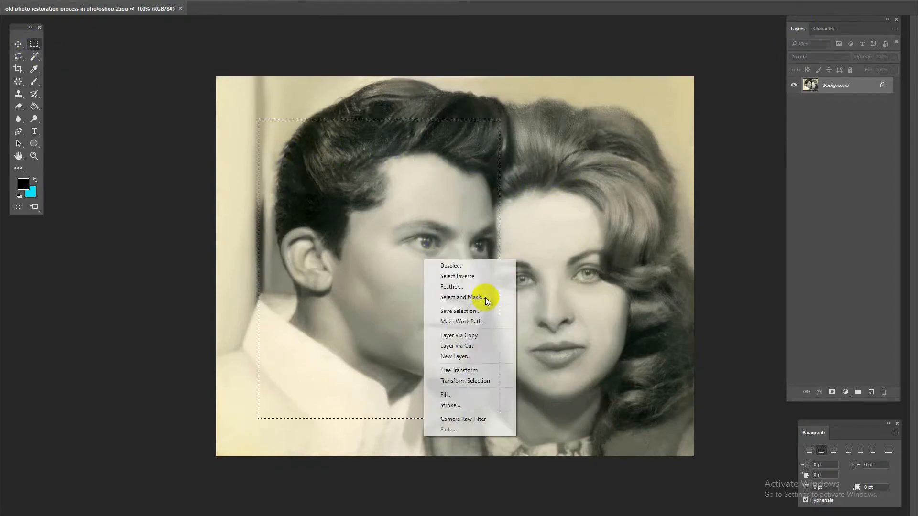
click(466, 336)
Duplicate the Background layer, hide the duplicate, and make the copied face layer active
click(833, 99)
right_click(832, 99)
click(842, 120)
key(Return)
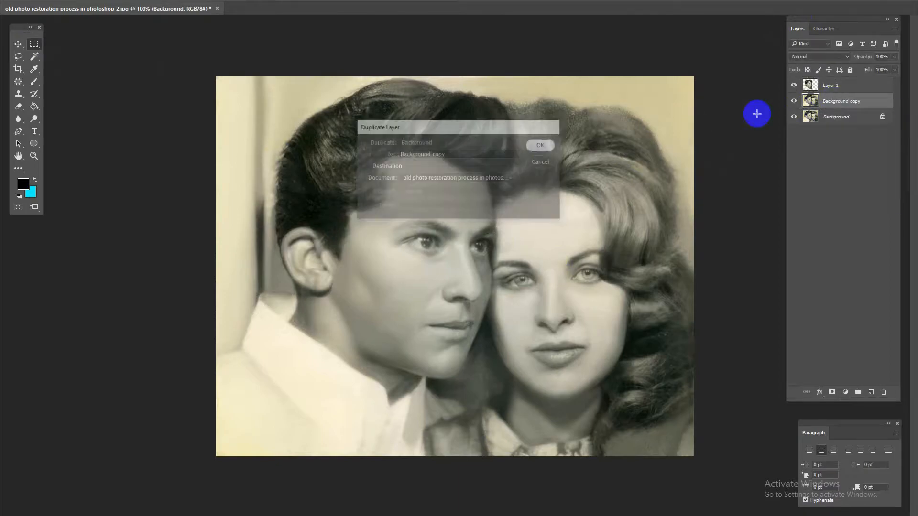
click(793, 101)
click(830, 89)
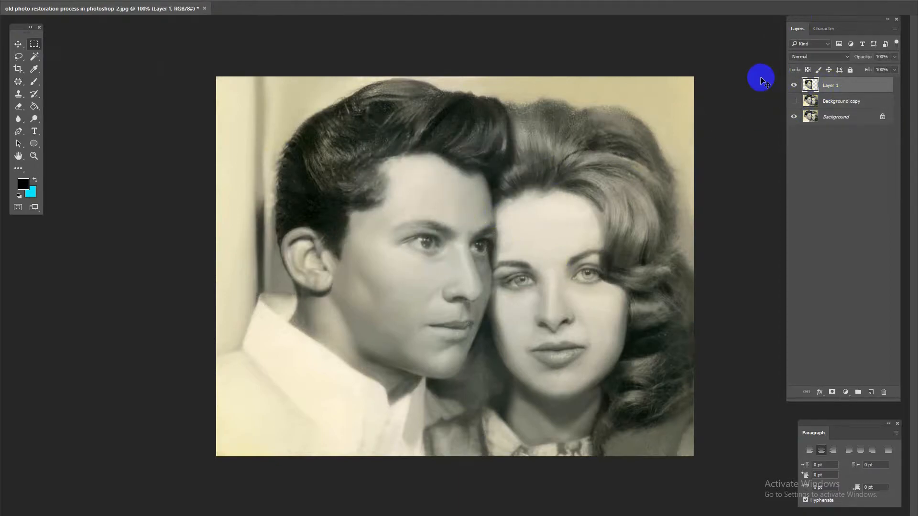
Warm the man's face layer with Color Balance midtones at +39, -18 and -44
key(ctrl+b)
drag(750, 334, 768, 311)
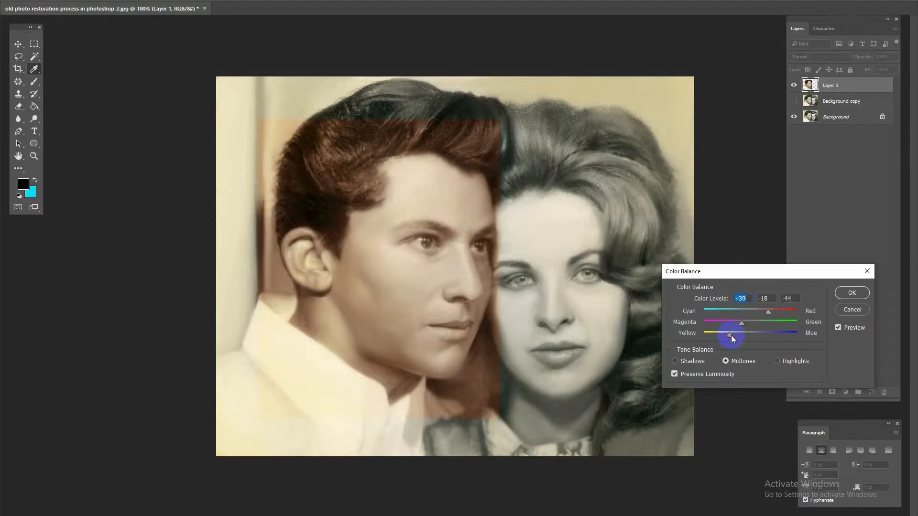
key(Return)
Erase the skin tint from the man's upper hair, the woman's side and the dark area beneath his chin
click(18, 106)
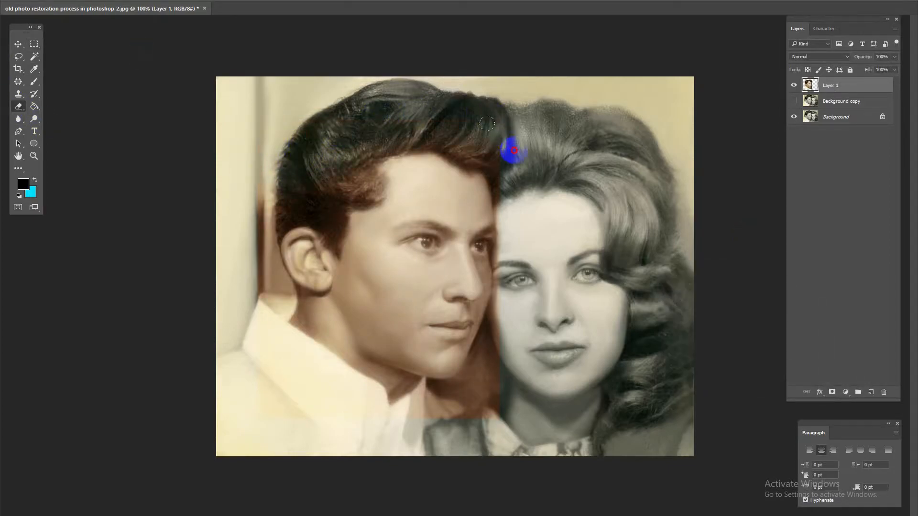
drag(514, 150, 488, 365)
right_click(481, 405)
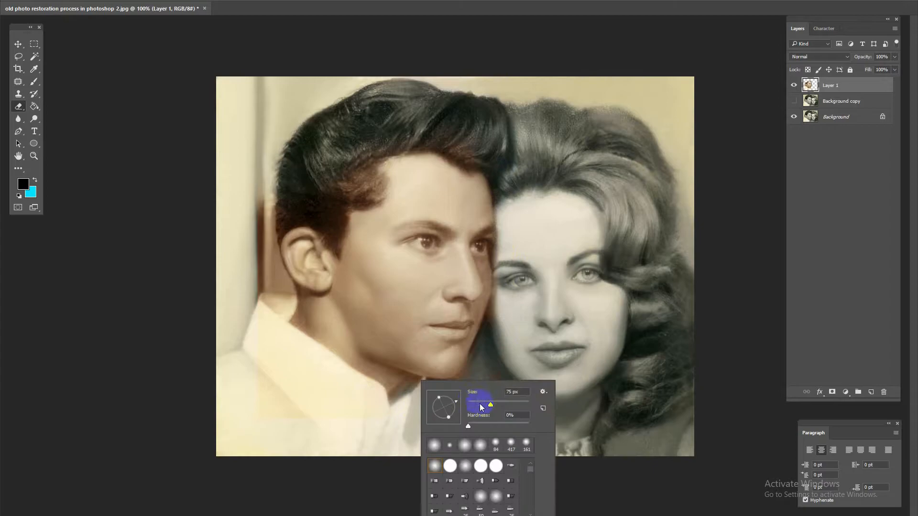
key(Escape)
scroll(432, 375, up, 3)
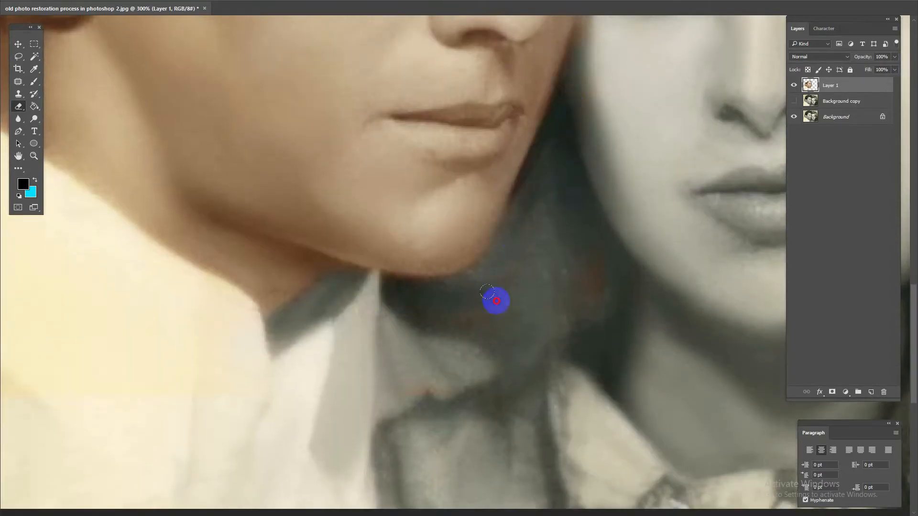
drag(497, 301, 650, 387)
Erase the skin tint from the man's white shirt collar and the background behind his neck and ear
drag(158, 191, 375, 250)
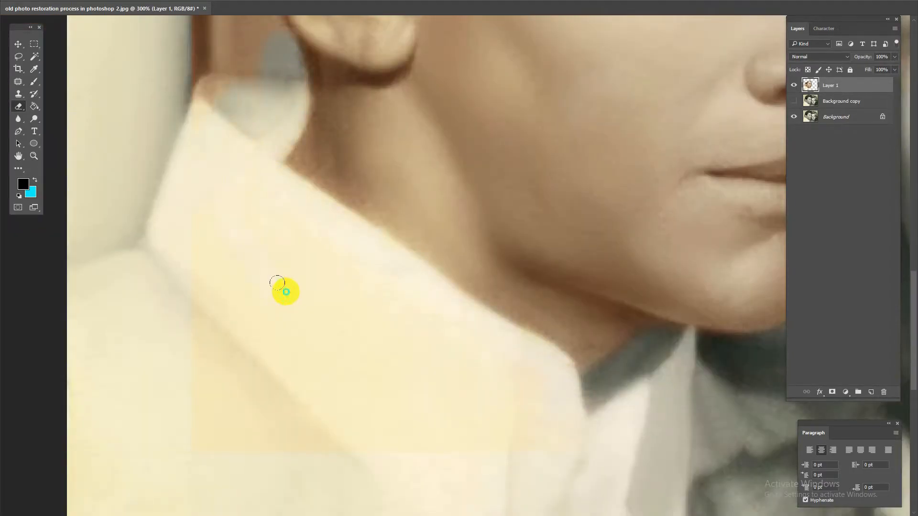
drag(290, 160, 496, 336)
right_click(496, 336)
key(Escape)
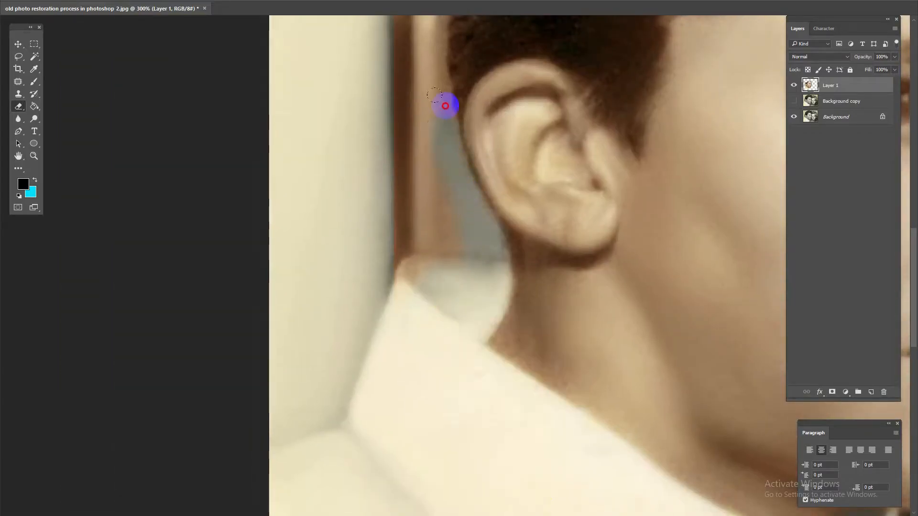
drag(403, 269, 377, 330)
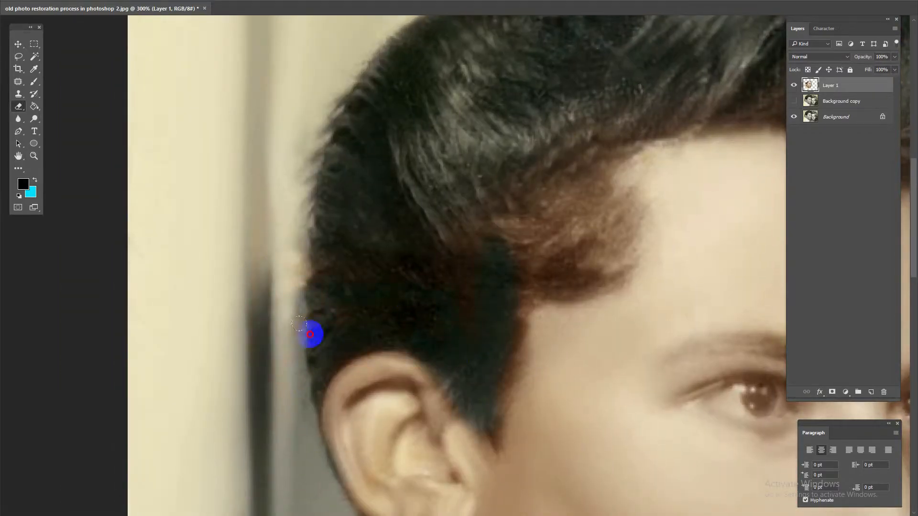
Erase the skin tint from the man's hair and along his face beside the woman, and merge the layer into the Background
drag(464, 216, 341, 314)
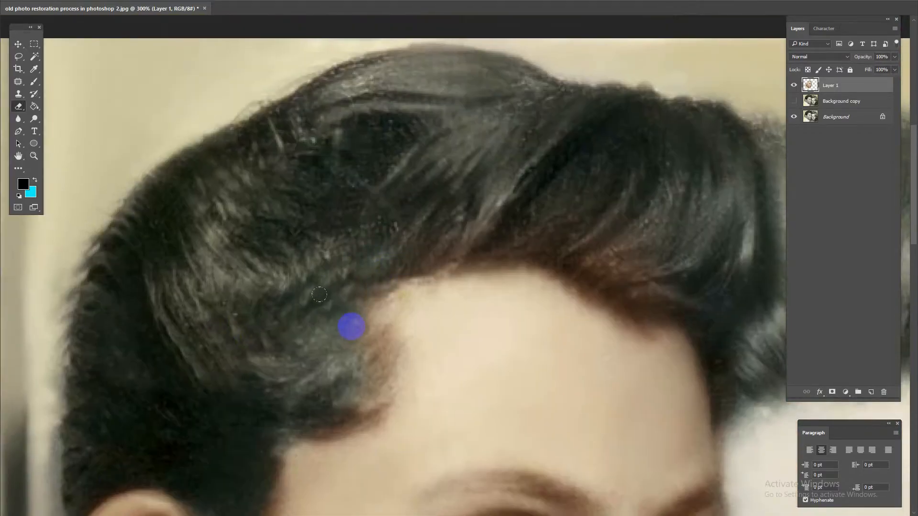
mouse_move(678, 293)
mouse_down()
mouse_move(619, 289)
mouse_move(537, 68)
mouse_up()
right_click(537, 67)
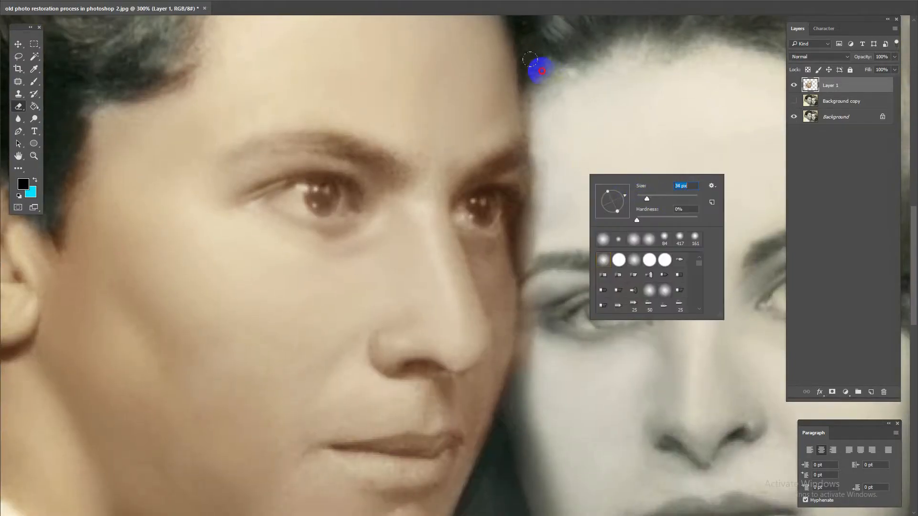
key(Escape)
drag(538, 343, 620, 312)
right_click(551, 245)
right_click(381, 157)
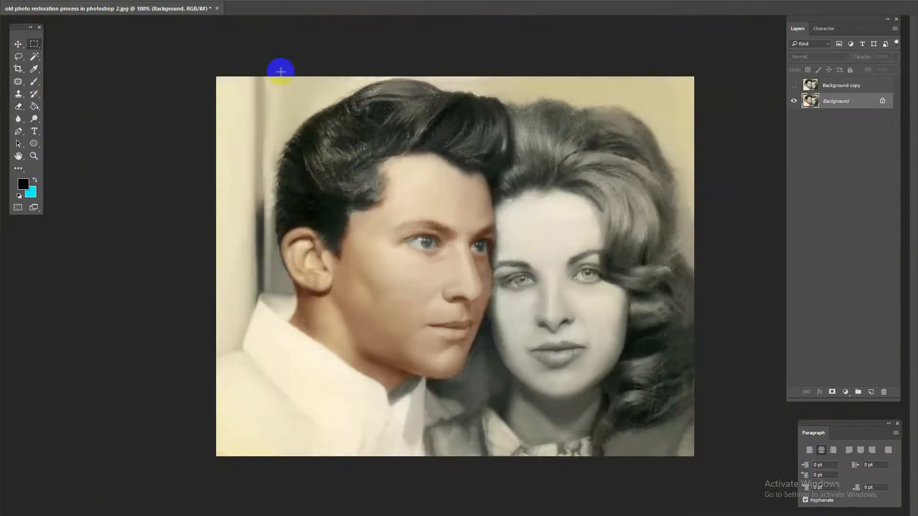
Copy a rectangular selection around the man's hair and upper face to a new layer
drag(234, 76, 521, 276)
right_click(447, 195)
click(510, 273)
Tint the hair layer brown with Color Balance midtones at +23, -7 and -26
key(ctrl+b)
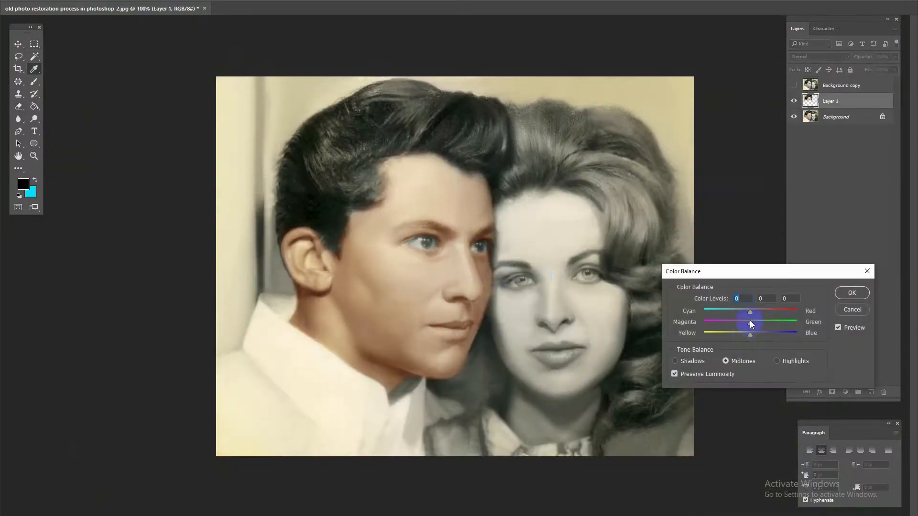
drag(751, 334, 741, 334)
click(752, 312)
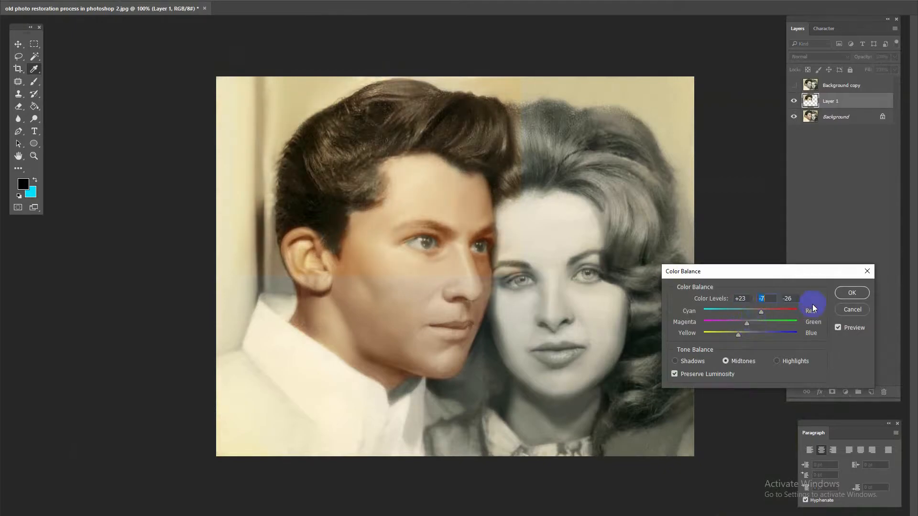
click(852, 293)
Erase the brown tint from the man's face, the woman's side and the background around his hair
click(18, 106)
right_click(437, 225)
click(372, 240)
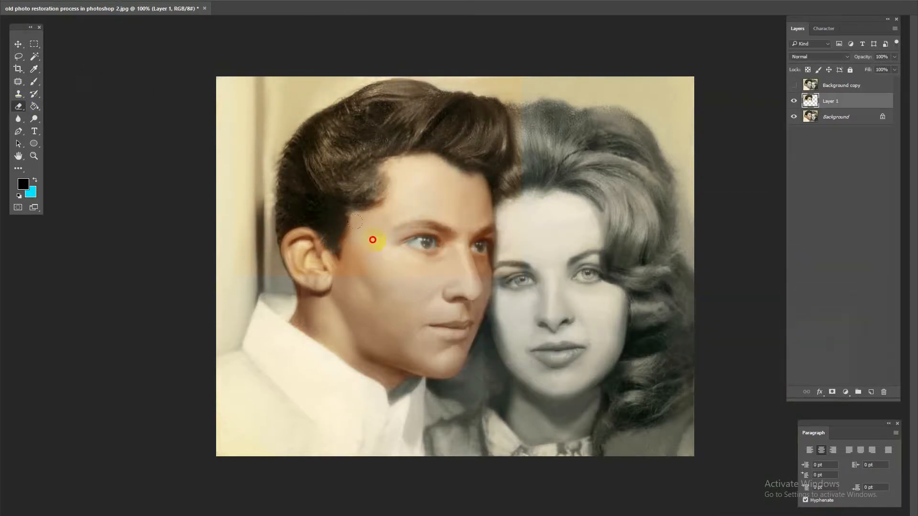
drag(496, 282, 506, 285)
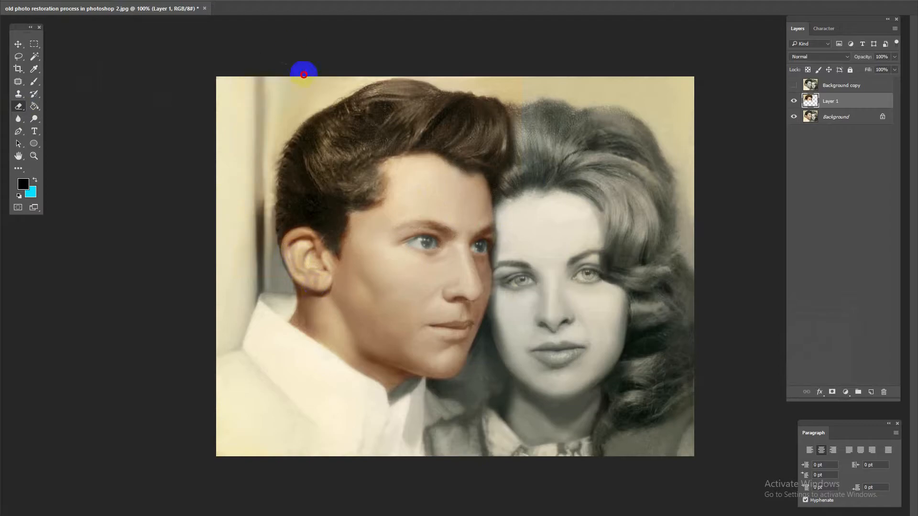
Shift the man's hair layer slightly toward red with Color Balance
key(ctrl+b)
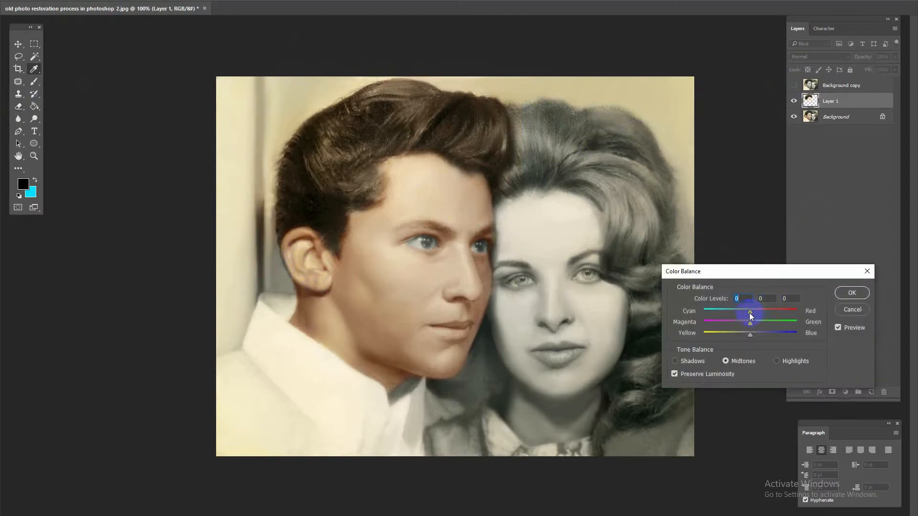
drag(749, 312, 752, 313)
key(Return)
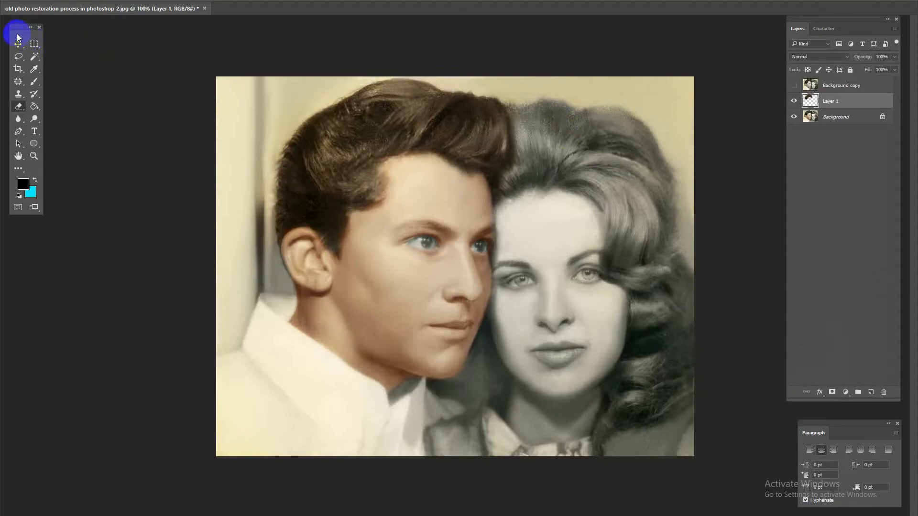
Merge the hair layer into the Background and copy the full-width upper part of the photo to a new layer
click(33, 44)
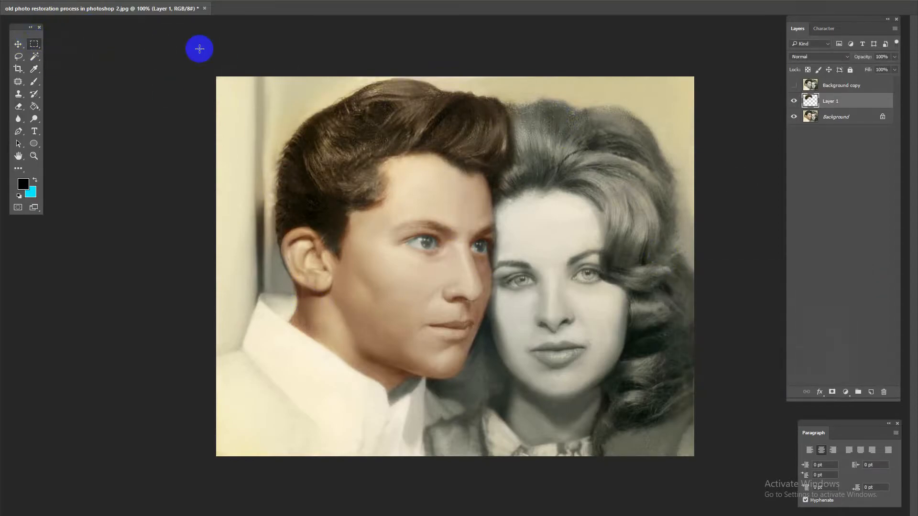
drag(198, 47, 754, 382)
click(839, 117)
click(835, 105)
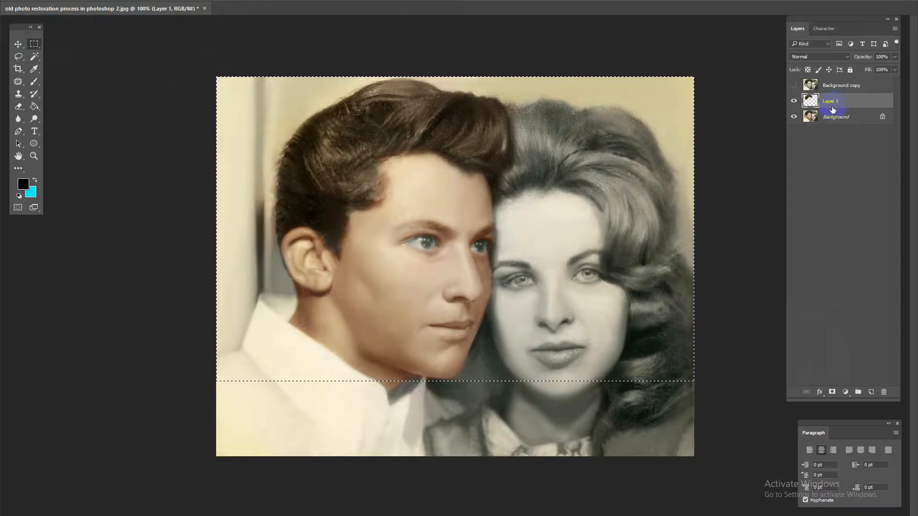
key(Delete)
right_click(584, 180)
click(600, 244)
Tint the copied upper layer blue with Color Balance midtones at -100, -14 and +42
key(ctrl+b)
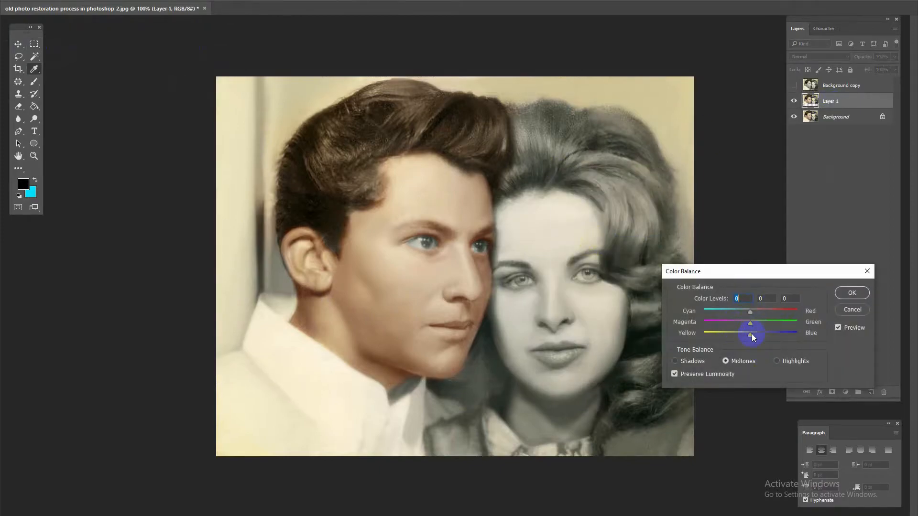
mouse_move(752, 334)
mouse_down()
mouse_move(765, 334)
mouse_move(713, 311)
mouse_move(770, 333)
mouse_move(752, 323)
mouse_up()
click(742, 324)
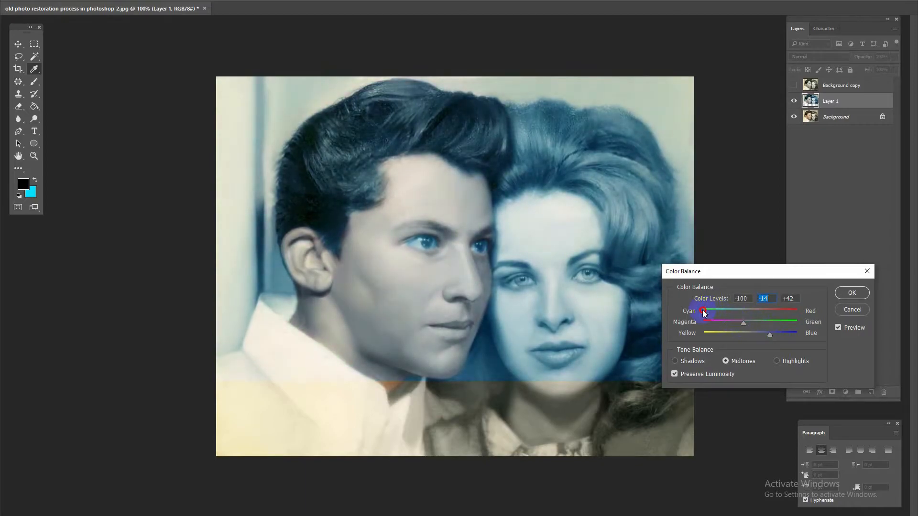
click(852, 293)
Erase the blue tint from the man's and woman's hair and faces
click(18, 106)
mouse_move(344, 134)
mouse_down()
mouse_move(317, 176)
mouse_move(281, 318)
mouse_move(594, 349)
mouse_move(650, 230)
mouse_up()
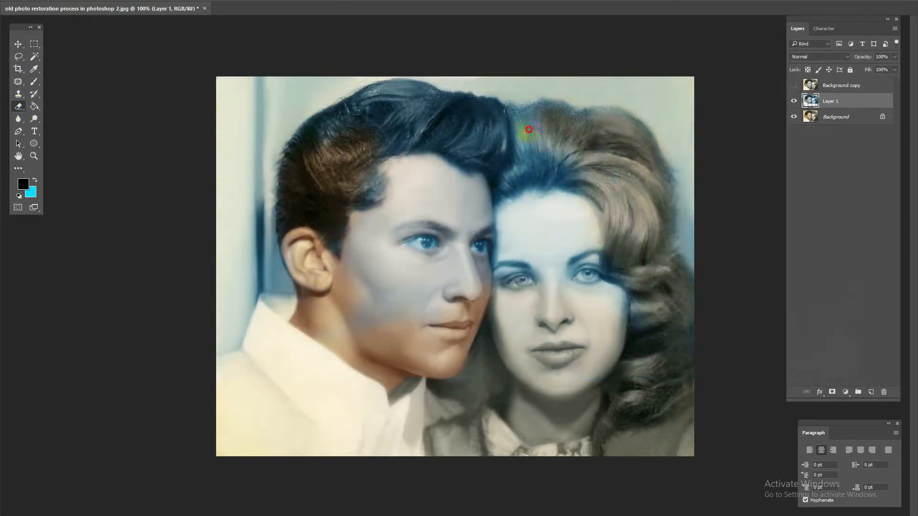
mouse_move(529, 129)
mouse_down()
mouse_move(664, 334)
mouse_move(537, 125)
mouse_move(519, 364)
mouse_up()
mouse_move(465, 320)
mouse_down()
mouse_move(499, 144)
mouse_move(411, 111)
mouse_up()
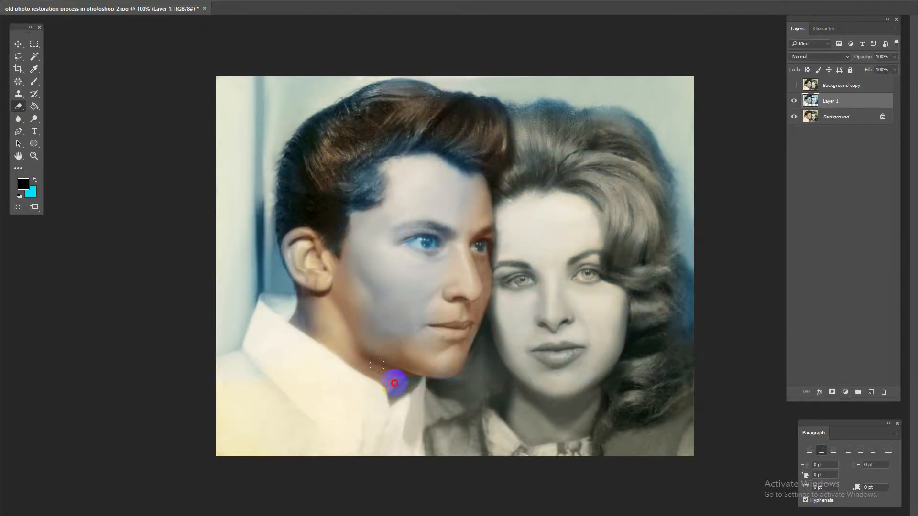
mouse_move(394, 383)
mouse_down()
mouse_move(346, 147)
mouse_move(476, 141)
mouse_move(317, 218)
mouse_move(276, 347)
mouse_up()
Erase the remaining blue tint from the man's face and ear, the collar, and the woman's hair edges
right_click(385, 303)
click(562, 292)
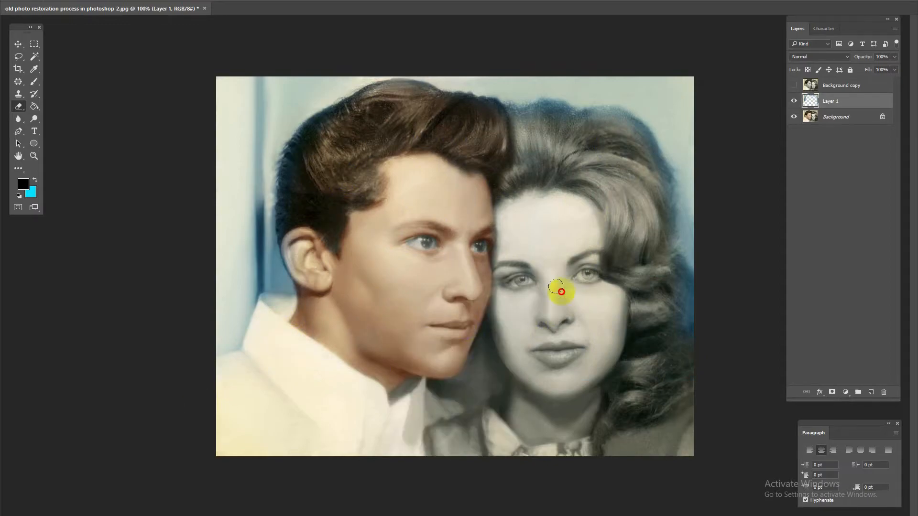
mouse_move(268, 310)
mouse_down()
mouse_move(299, 276)
mouse_move(285, 207)
mouse_move(306, 132)
mouse_move(368, 93)
mouse_move(599, 124)
mouse_up()
drag(675, 276, 608, 246)
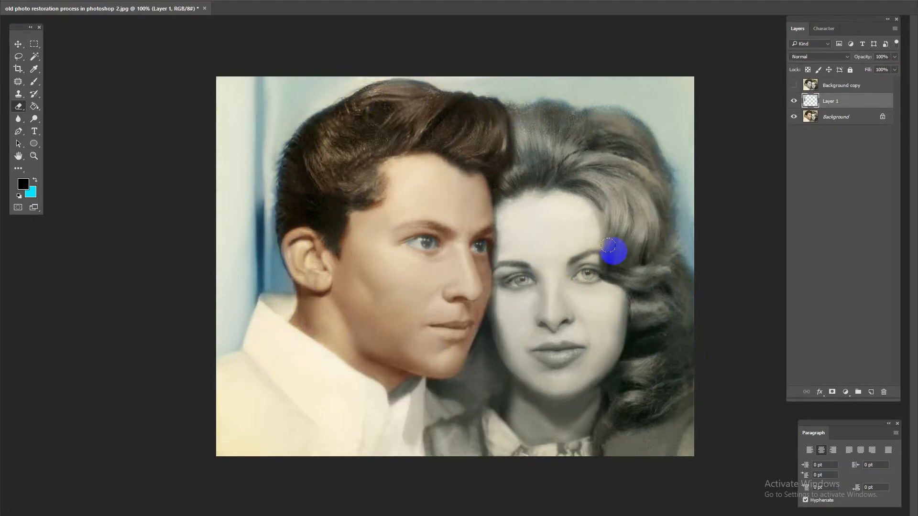
Darken the blue background layer with Levels, lowering the white output to about 201 and raising the black input level
key(ctrl+l)
drag(288, 486, 268, 483)
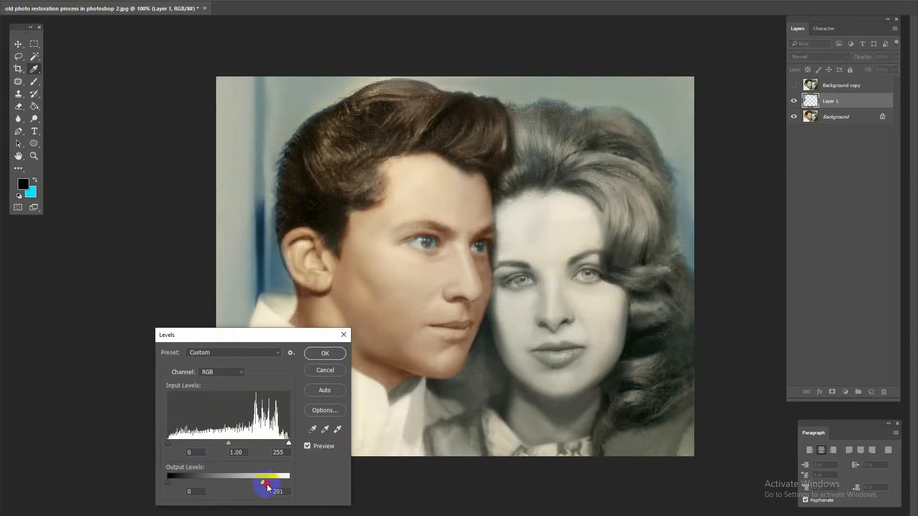
drag(168, 443, 180, 443)
click(316, 354)
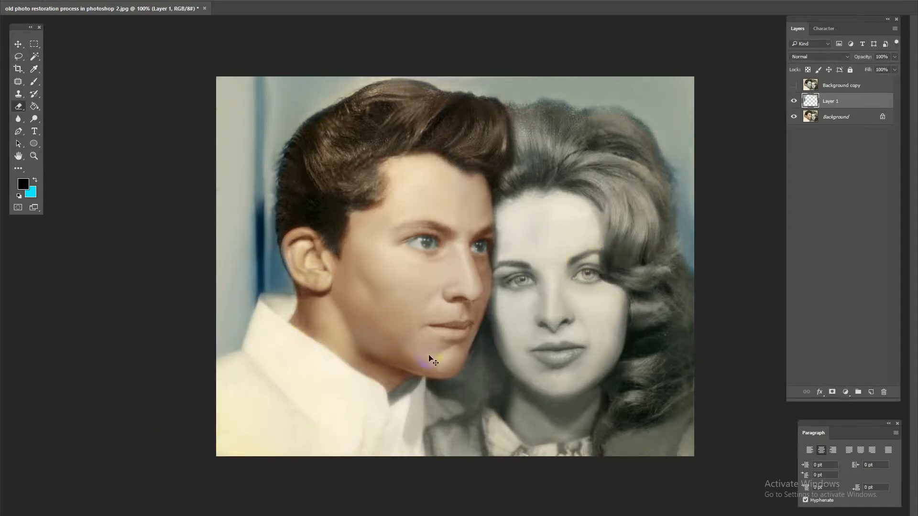
Shift the background layer toward turquoise with Color Balance, using -58 for cyan/red, +29 for yellow/blue and more green
key(ctrl+b)
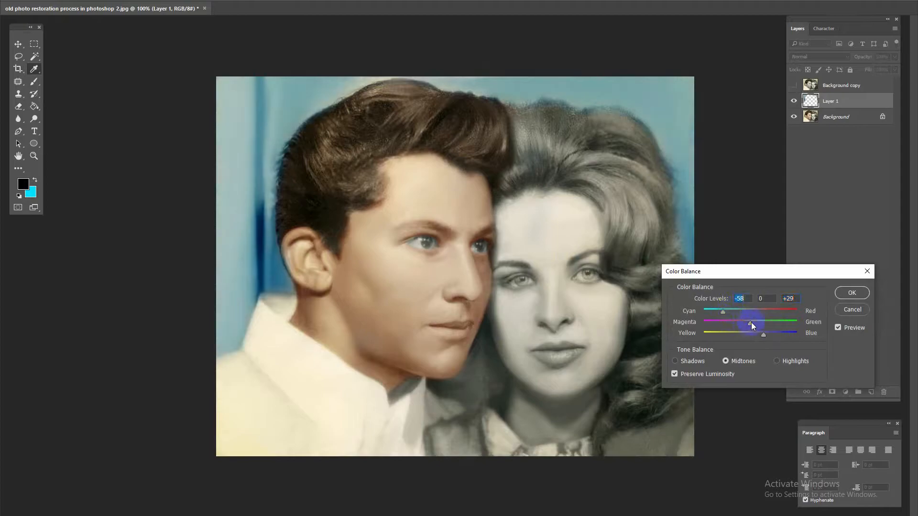
drag(750, 322, 763, 321)
key(Return)
Erase the blue spill along the collar and both people's hair edges with a soft 15 px eraser at 0% hardness
key(e)
right_click(302, 320)
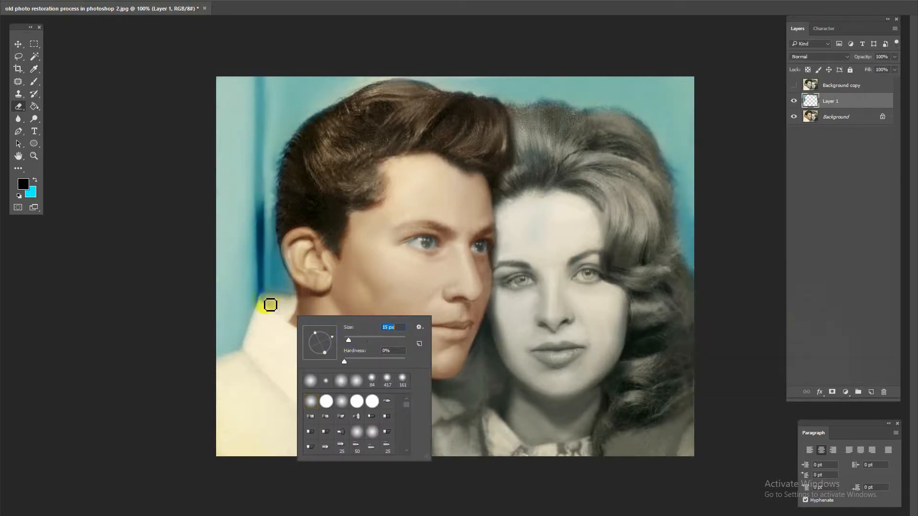
key(Return)
scroll(266, 344, up, 2)
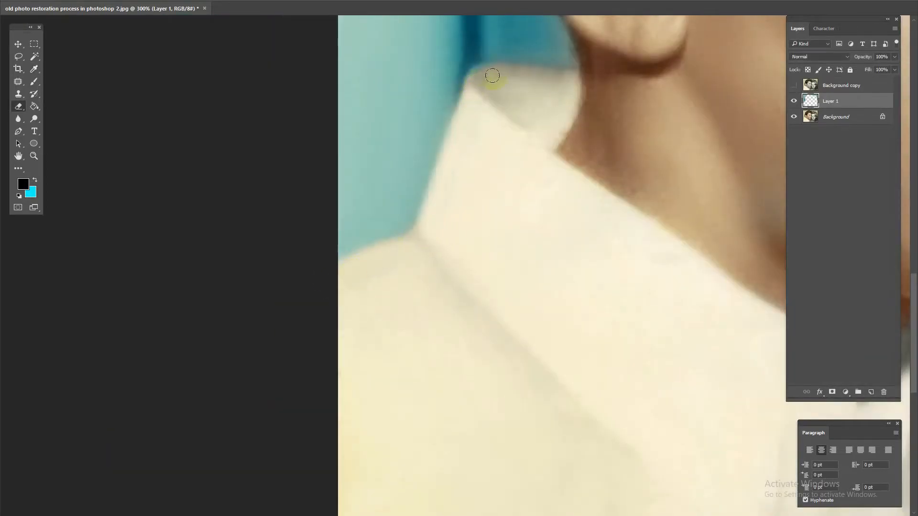
scroll(324, 430, up, 10)
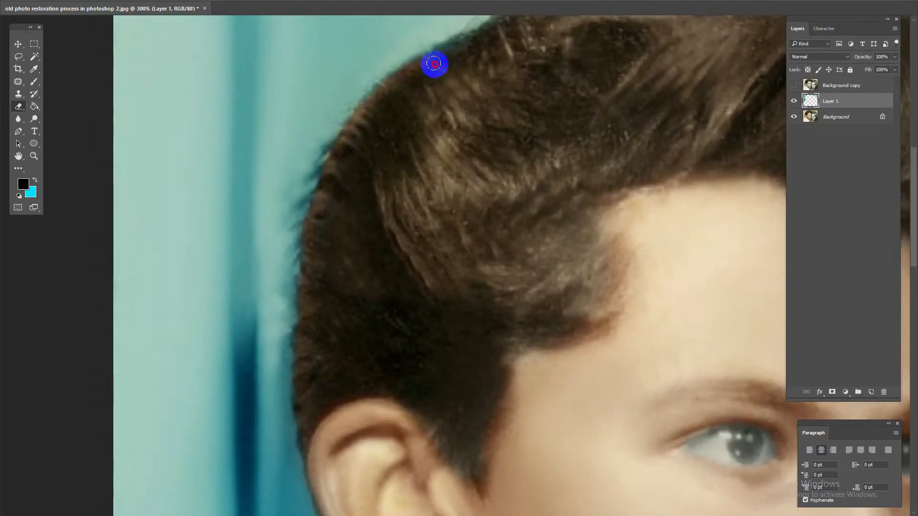
scroll(434, 64, up, 2)
scroll(614, 117, right, 5)
drag(447, 124, 641, 299)
scroll(460, 244, down, 4)
scroll(491, 295, down, 3)
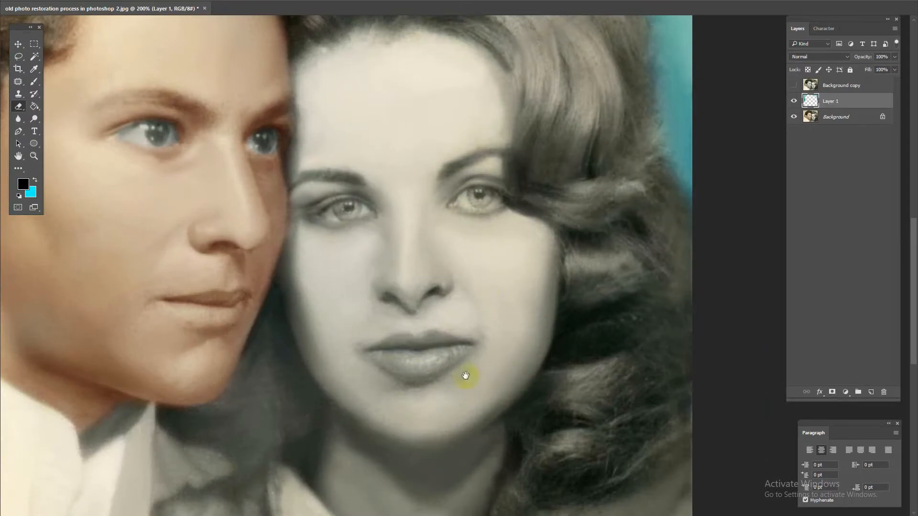
scroll(254, 206, down, 5)
scroll(266, 184, up, 2)
scroll(266, 185, left, 5)
scroll(395, 365, right, 1)
scroll(396, 365, up, 1)
scroll(388, 207, up, 3)
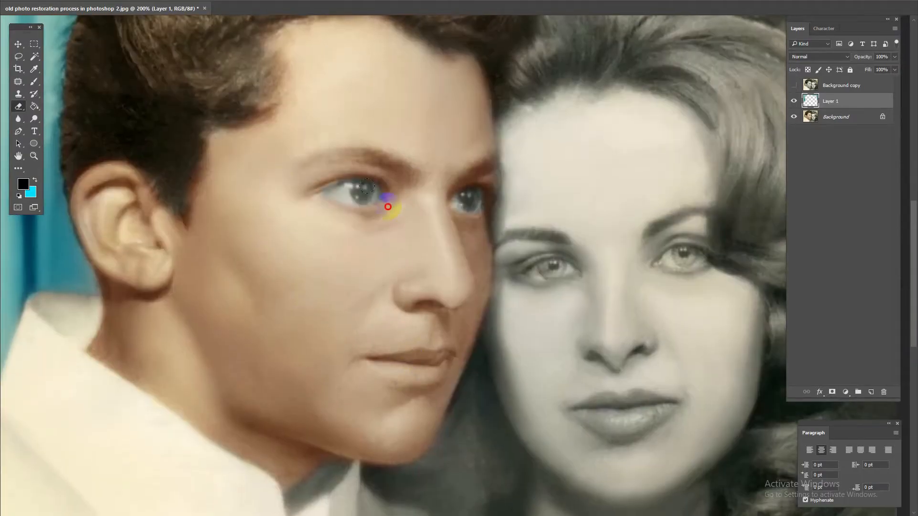
Darken the blue background layer again with Levels, lowering the white output to 201
scroll(388, 206, up, 4)
scroll(381, 396, right, 4)
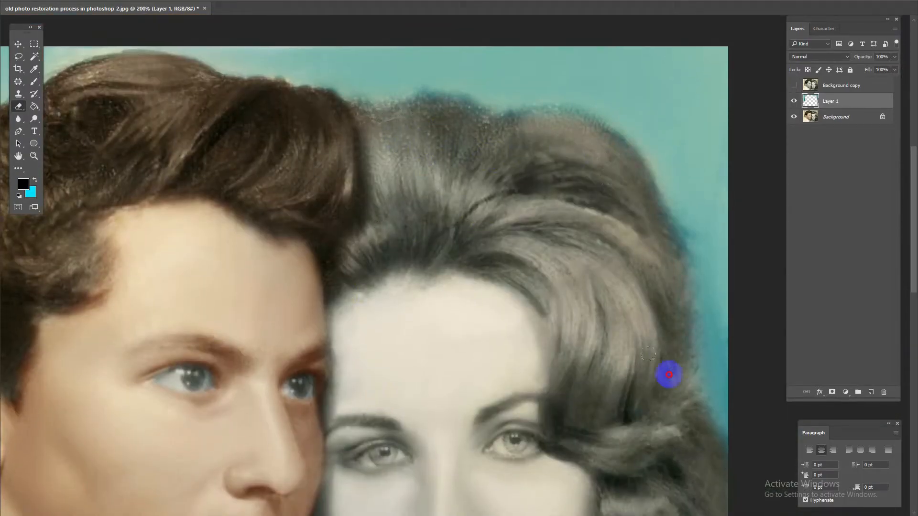
scroll(461, 303, down, 2)
click(793, 117)
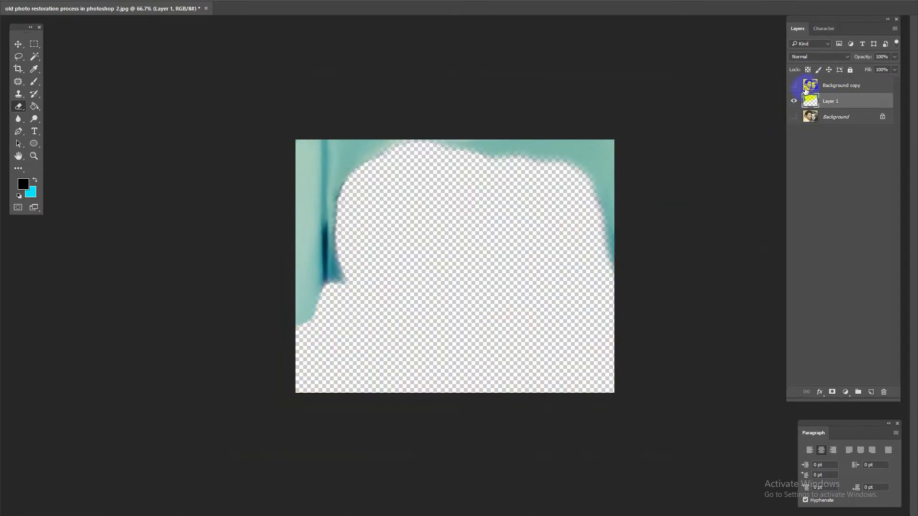
click(793, 117)
scroll(535, 238, up, 1)
key(ctrl+l)
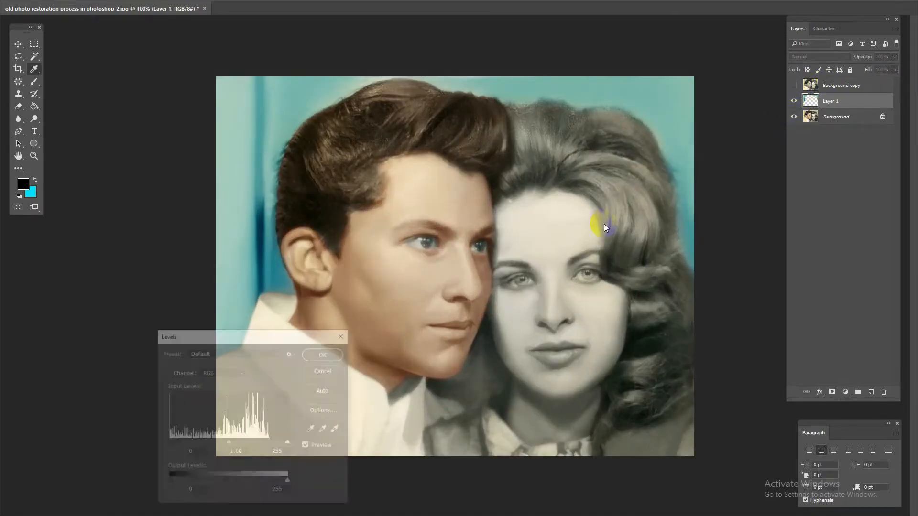
drag(286, 480, 264, 482)
drag(168, 443, 176, 443)
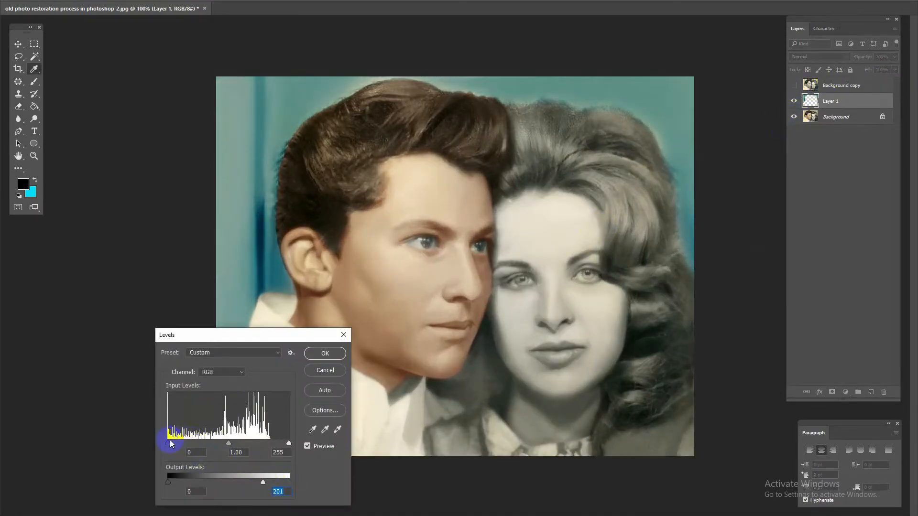
click(325, 370)
Shift the turquoise background layer toward blue with Color Balance and merge it down into the Background layer
key(ctrl+b)
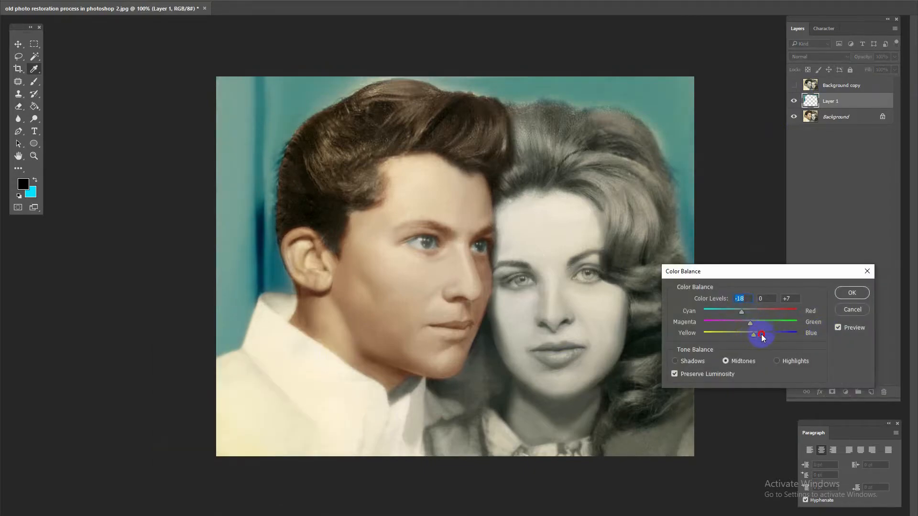
drag(762, 338, 747, 314)
click(863, 293)
key(e)
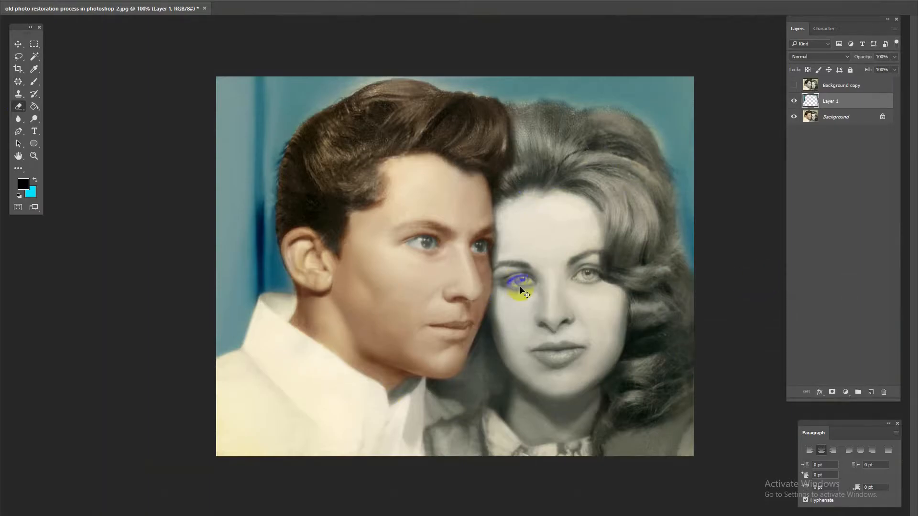
key(ctrl+e)
Copy a rectangular area around the man's shirt and lower face to a new layer and tint it with Color Balance, using about +54 blue
click(34, 43)
drag(213, 274, 494, 490)
right_click(401, 206)
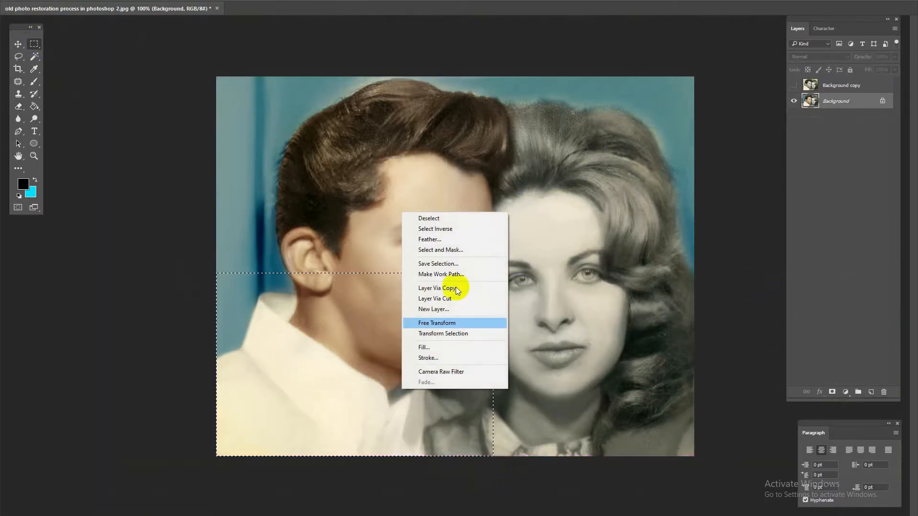
click(454, 287)
key(ctrl+b)
mouse_move(753, 335)
mouse_down()
mouse_move(726, 338)
mouse_move(769, 339)
mouse_up()
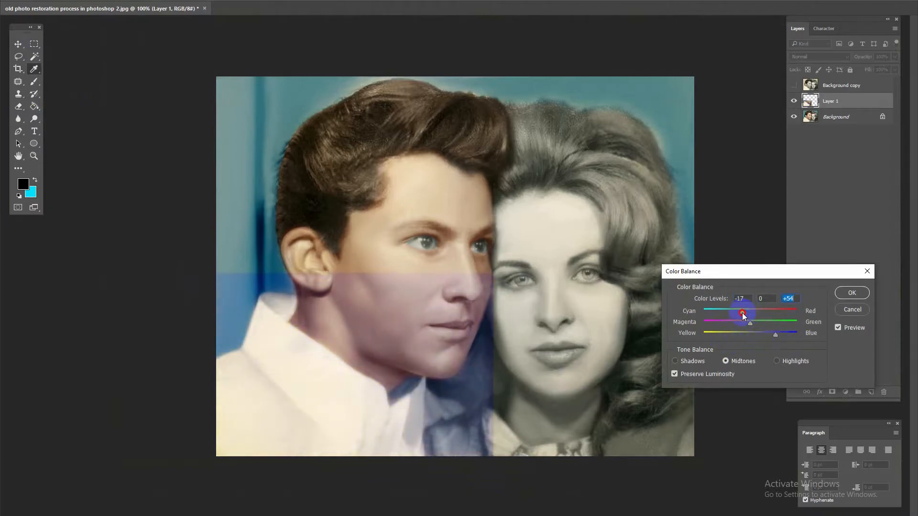
click(852, 292)
Erase the blue tint from the man's face and the backdrop around the shirt, and readjust the remaining shirt tint with Color Balance
key(e)
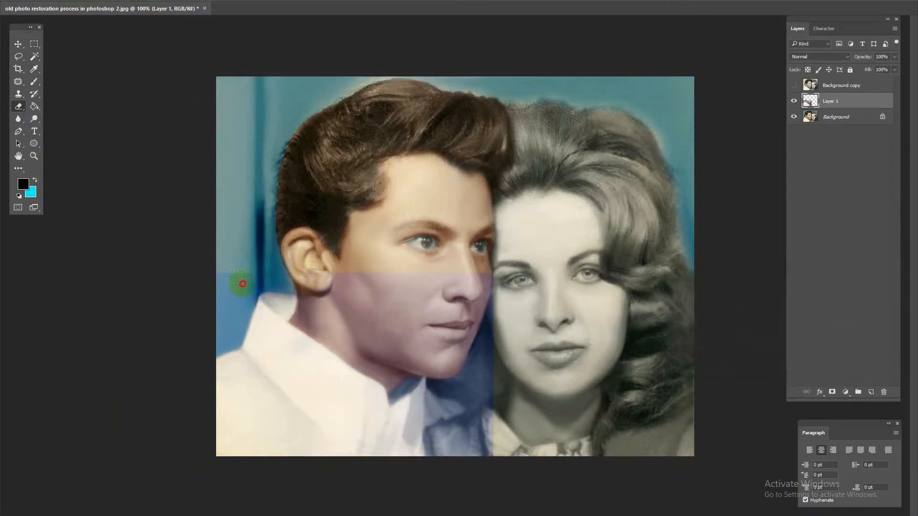
mouse_move(239, 287)
mouse_down()
mouse_move(232, 324)
mouse_move(246, 279)
mouse_move(310, 303)
mouse_move(373, 361)
mouse_move(425, 331)
mouse_move(379, 281)
mouse_move(324, 321)
mouse_move(492, 277)
mouse_move(436, 363)
mouse_move(482, 370)
mouse_move(480, 390)
mouse_move(498, 405)
mouse_move(442, 445)
mouse_move(464, 453)
mouse_move(441, 450)
mouse_move(452, 349)
mouse_up()
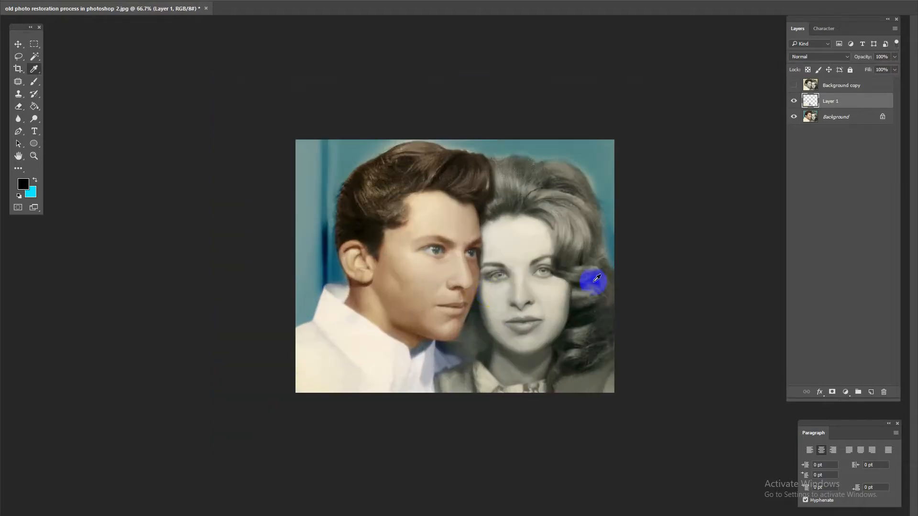
key(ctrl+b)
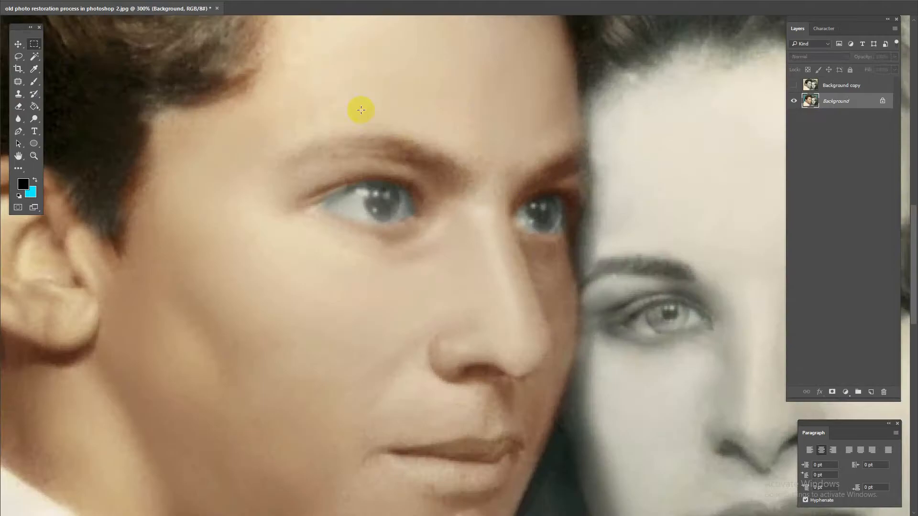
Copy a rectangular strip around the man's eyes and eyebrows to a new layer
click(34, 43)
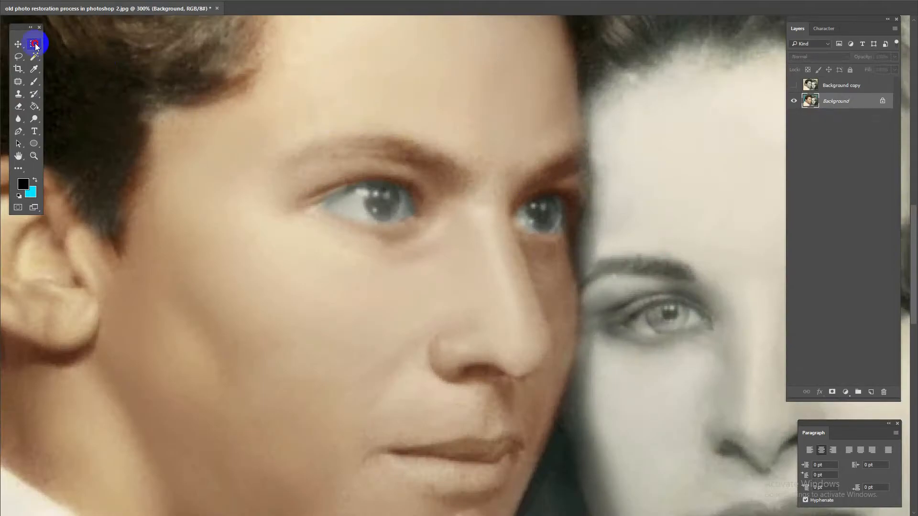
drag(252, 110, 624, 225)
right_click(561, 221)
click(501, 243)
key(ctrl+b)
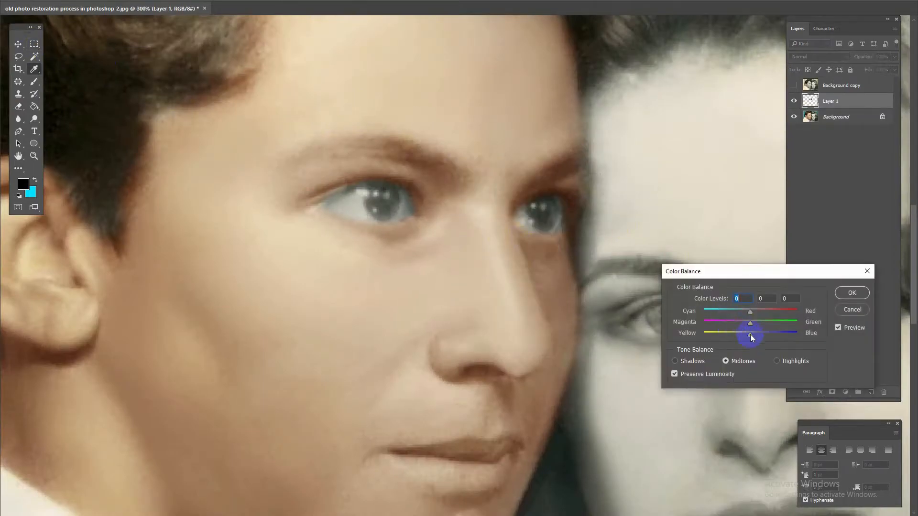
click(850, 306)
Lower the eye strip's saturation to about -42 with Hue/Saturation and set its black input level to 18 in Levels
key(ctrl+u)
drag(99, 436, 81, 437)
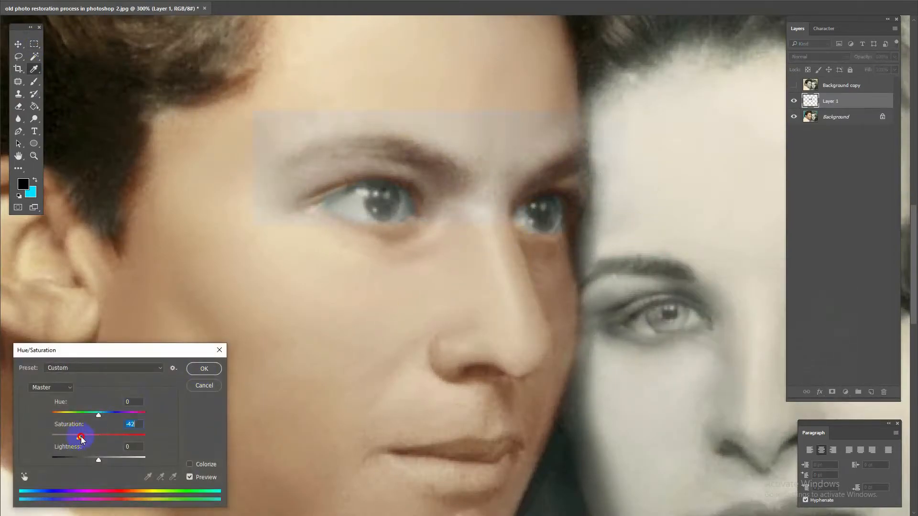
click(205, 369)
key(ctrl+l)
drag(168, 443, 177, 444)
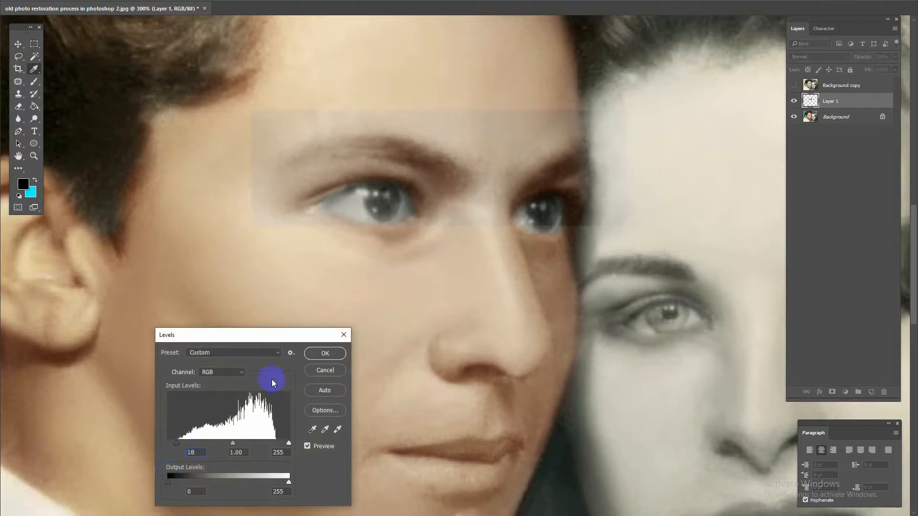
click(324, 354)
Erase the desaturated spill on the skin around the man's eyes and brows, and merge the layer down into the Background layer
click(19, 106)
mouse_move(419, 214)
mouse_down()
mouse_move(410, 223)
mouse_move(570, 239)
mouse_move(591, 195)
mouse_move(570, 99)
mouse_up()
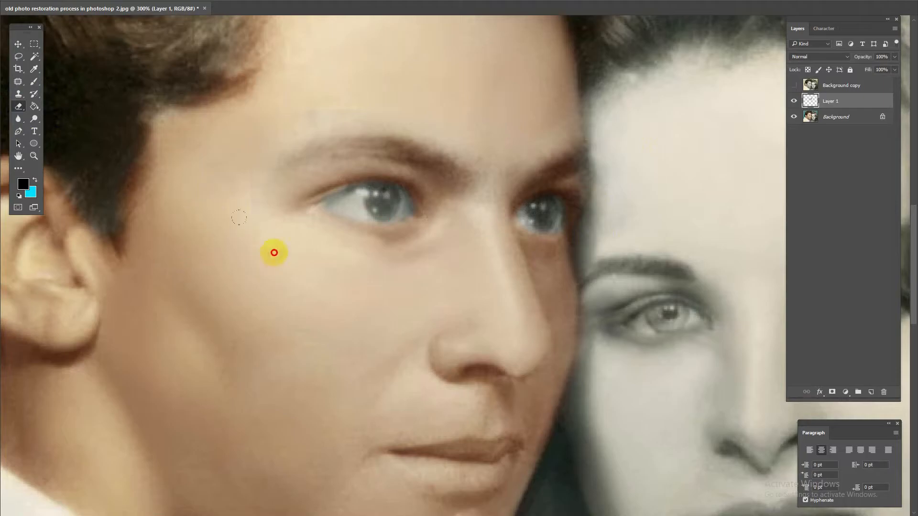
right_click(387, 234)
right_click(357, 170)
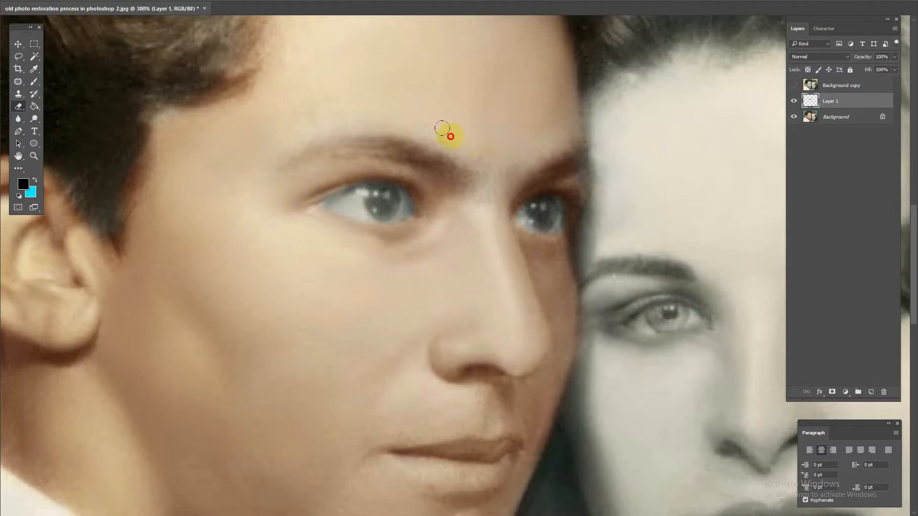
drag(442, 128, 236, 208)
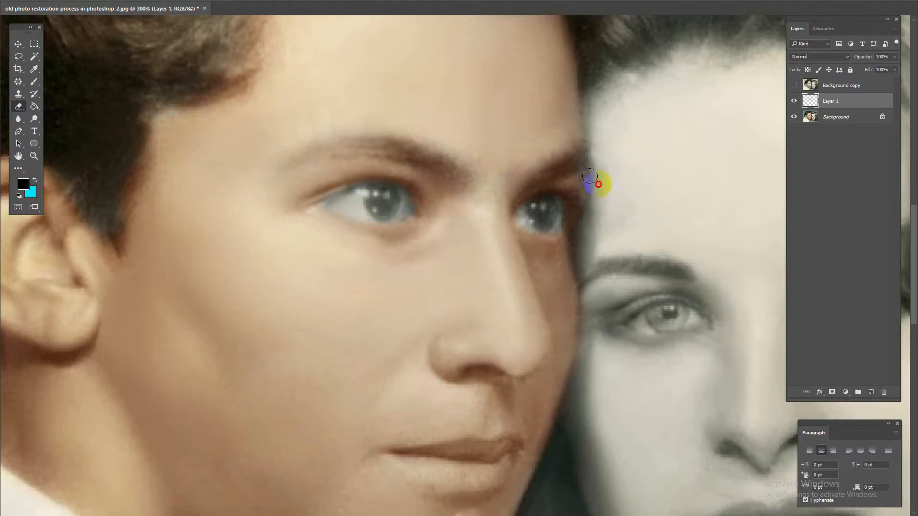
mouse_move(591, 177)
mouse_down()
mouse_move(608, 201)
mouse_move(593, 208)
mouse_up()
key(ctrl+minus)
key(ctrl+minus)
key(ctrl+minus)
key(ctrl+plus)
key(ctrl+plus)
key(ctrl+e)
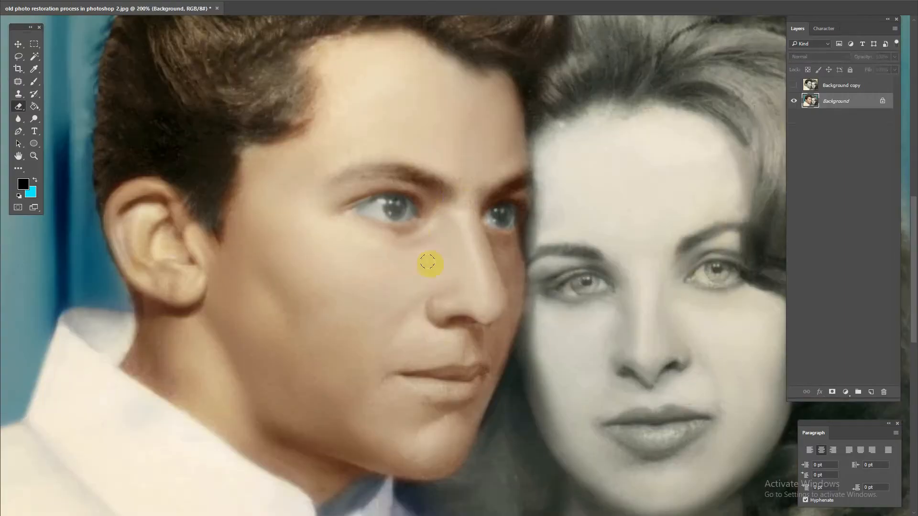
Copy a rectangular area around both of the man's eyes from the merged Background to a new layer
key(ctrl+plus)
key(m)
drag(303, 164, 601, 242)
right_click(494, 220)
click(547, 295)
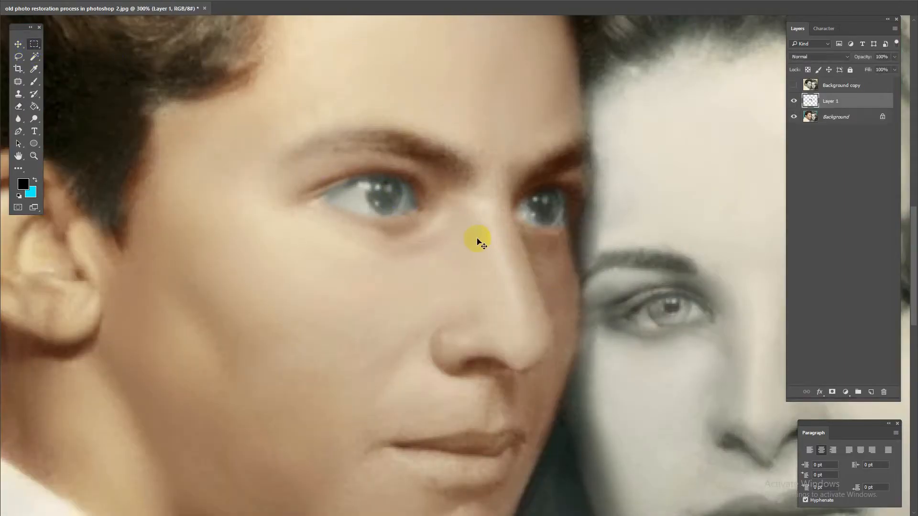
Adjust the eye layer's cyan/red and yellow/blue balance with Color Balance and deepen its tones with Levels
key(ctrl+b)
drag(746, 334, 748, 336)
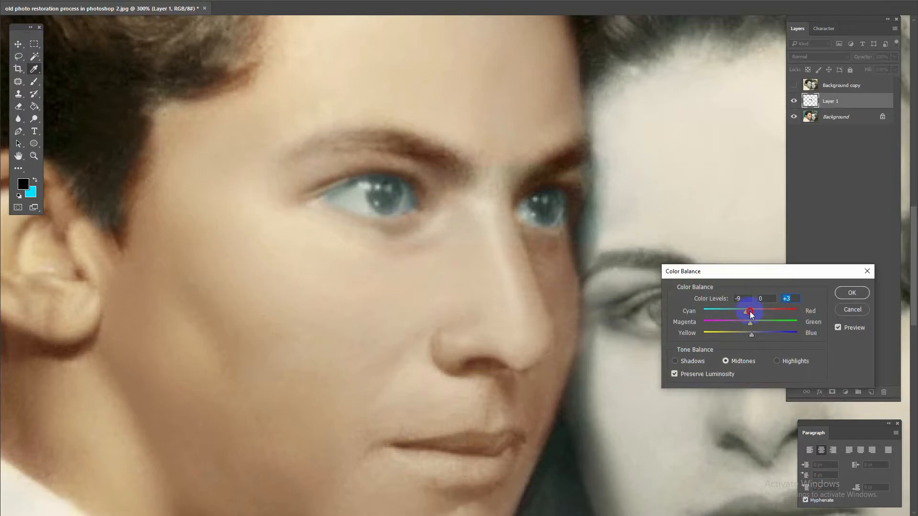
click(847, 292)
key(ctrl+l)
drag(185, 463, 181, 448)
key(Return)
Erase the eye layer's spill over the man's brow, cheek and nose, and merge the layer down into the Background layer
click(20, 108)
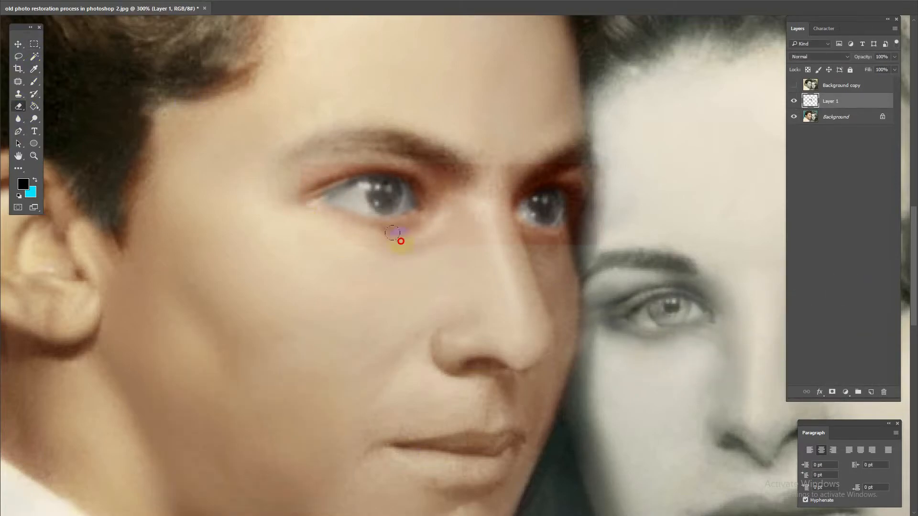
click(357, 157)
mouse_move(539, 251)
mouse_down()
mouse_move(588, 158)
mouse_move(549, 254)
mouse_up()
drag(471, 271, 455, 257)
key(ctrl+e)
Copy the man's nearer eye to a new layer and shift it toward red with Color Balance, using about +27
scroll(261, 196, up, 1)
key(m)
drag(220, 162, 369, 232)
key(ctrl+j)
key(ctrl+b)
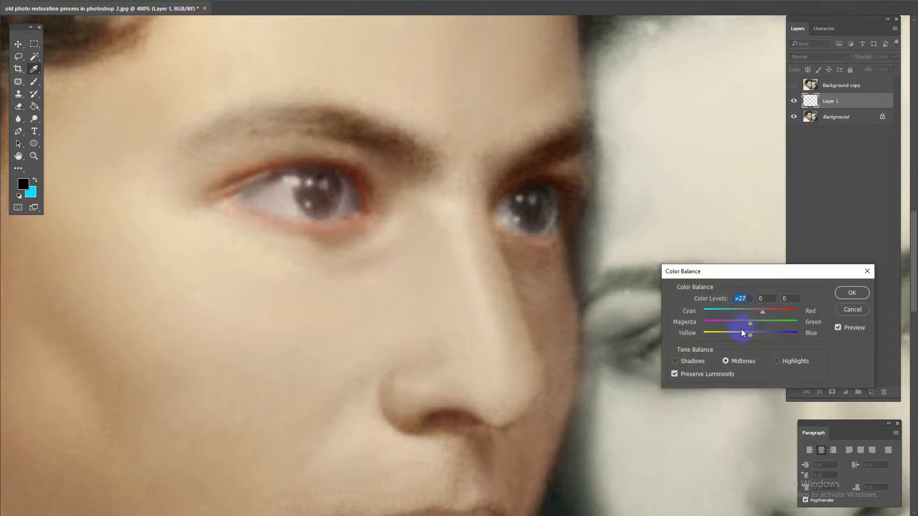
key(Return)
Erase the excess red tint from the man's nearer eye and its surrounding skin, and merge the layer down into the Background layer
key(e)
click(318, 248)
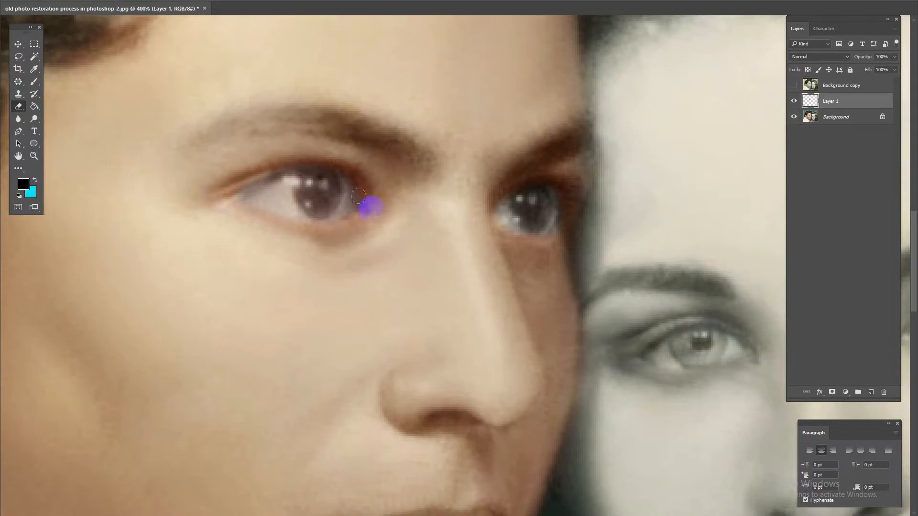
drag(359, 195, 256, 146)
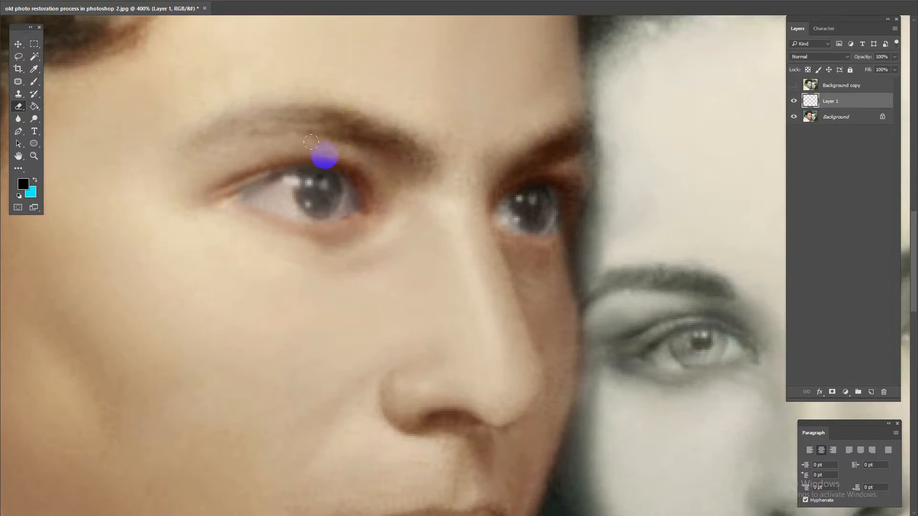
scroll(377, 250, down, 2)
scroll(295, 203, up, 1)
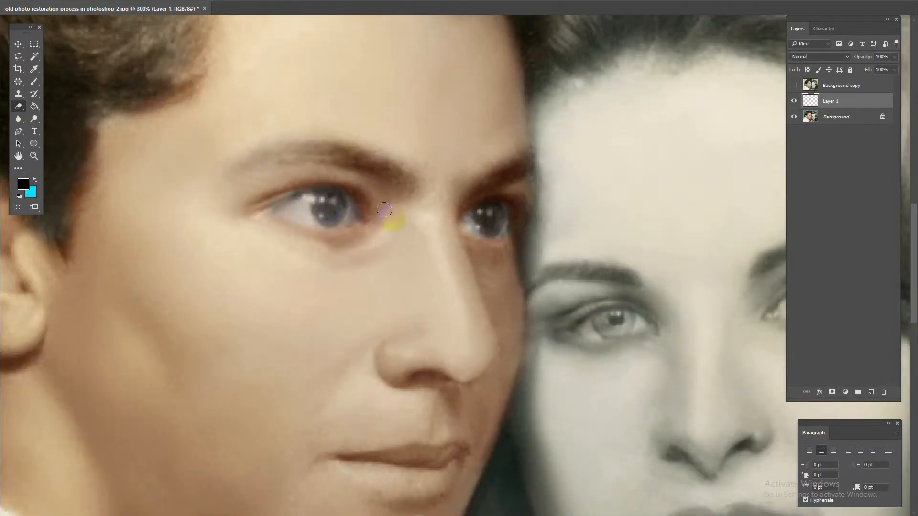
key(ctrl+e)
key(ctrl+minus)
Copy a rectangular area around the man's mouth to a new layer and tint it pink with Color Balance levels +10, -9, +13
click(34, 44)
drag(313, 225, 438, 286)
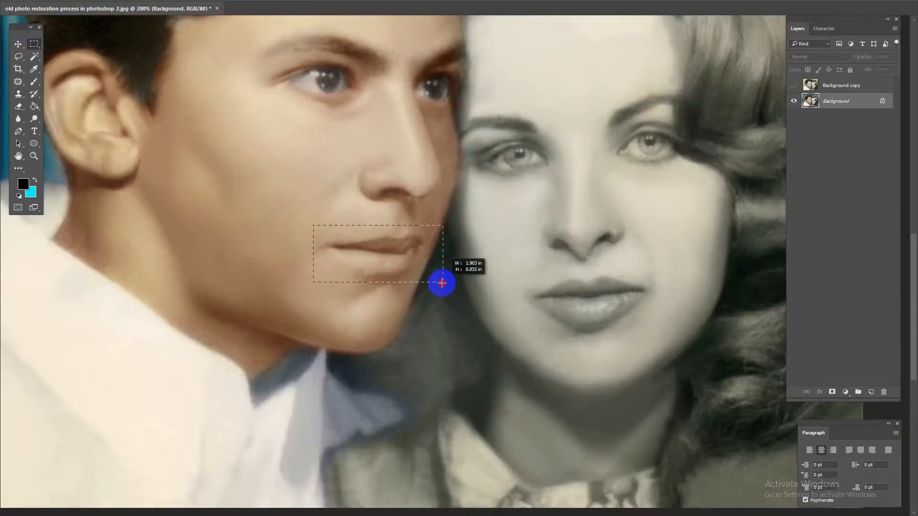
right_click(438, 285)
click(452, 343)
key(ctrl+b)
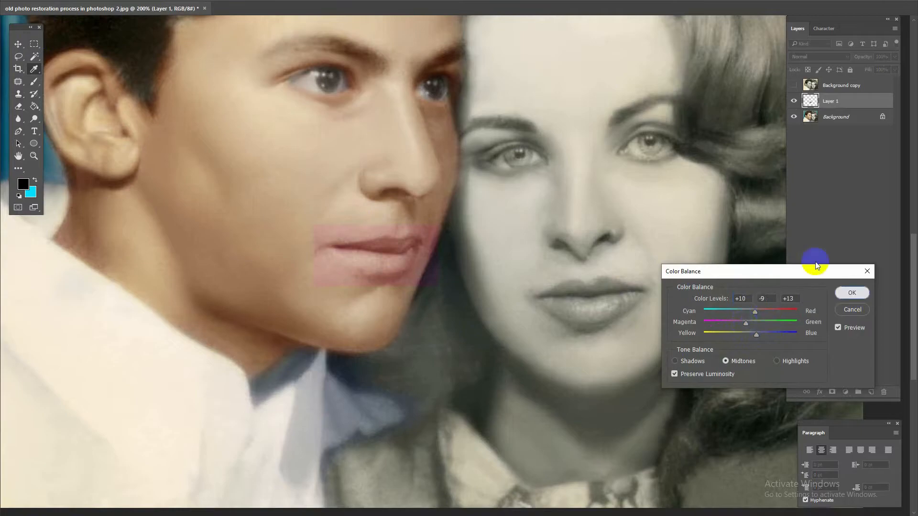
click(852, 292)
Erase the pink spill around the man's lips and refine the lip color with Hue/Saturation and Color Balance before merging the layer down
key(e)
mouse_move(302, 250)
mouse_down()
mouse_move(429, 273)
mouse_move(408, 211)
mouse_up()
key(ctrl+u)
mouse_move(99, 461)
mouse_down()
mouse_move(90, 464)
mouse_move(98, 463)
mouse_up()
drag(99, 438, 114, 443)
click(204, 369)
key(ctrl+b)
mouse_move(750, 312)
mouse_down()
mouse_move(755, 335)
mouse_move(751, 322)
mouse_up()
click(852, 293)
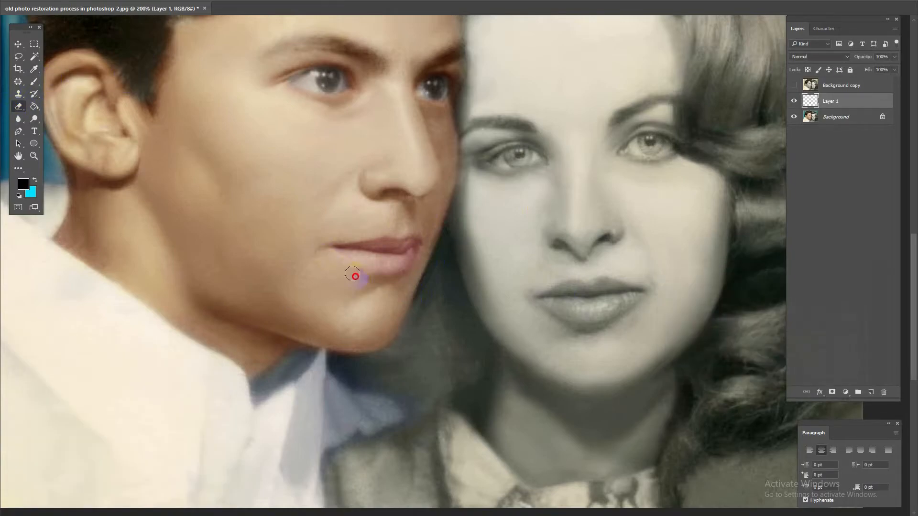
key(ctrl+e)
Copy a rectangular area around the woman's face and neck to a new layer and warm it with Color Balance at about +54, -3, -19
key(ctrl+minus)
click(35, 44)
drag(461, 167, 696, 459)
right_click(591, 318)
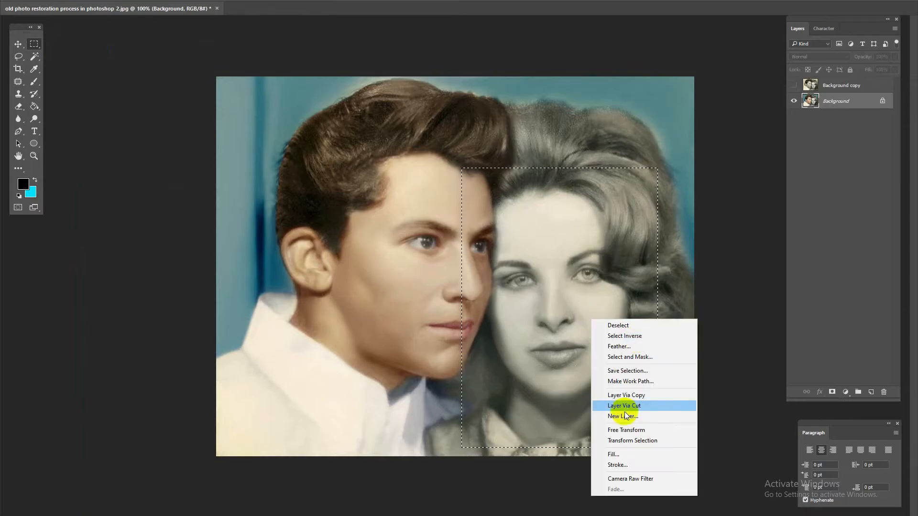
click(626, 396)
key(ctrl+b)
mouse_move(750, 324)
mouse_down()
mouse_move(765, 311)
mouse_move(746, 325)
mouse_up()
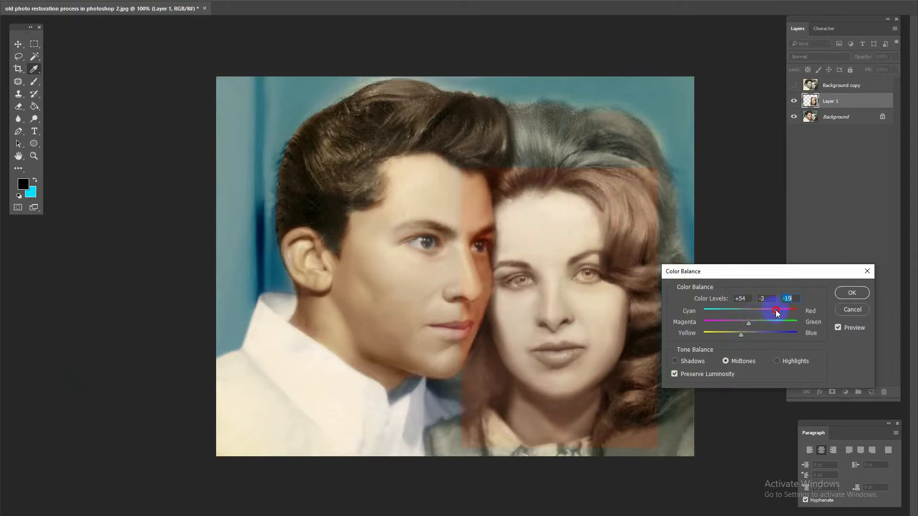
click(852, 292)
Erase the reddish spill from the man's face, the clothing and the woman's hair, keeping the tint on her face and neck
key(e)
right_click(469, 173)
drag(469, 173, 471, 216)
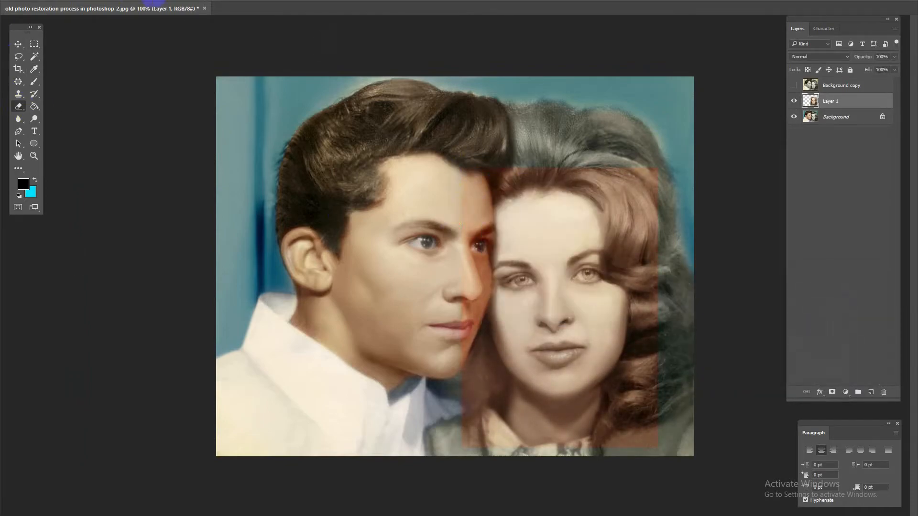
drag(479, 158, 460, 296)
mouse_move(464, 353)
mouse_down()
mouse_move(467, 424)
mouse_move(547, 454)
mouse_move(641, 323)
mouse_move(620, 436)
mouse_up()
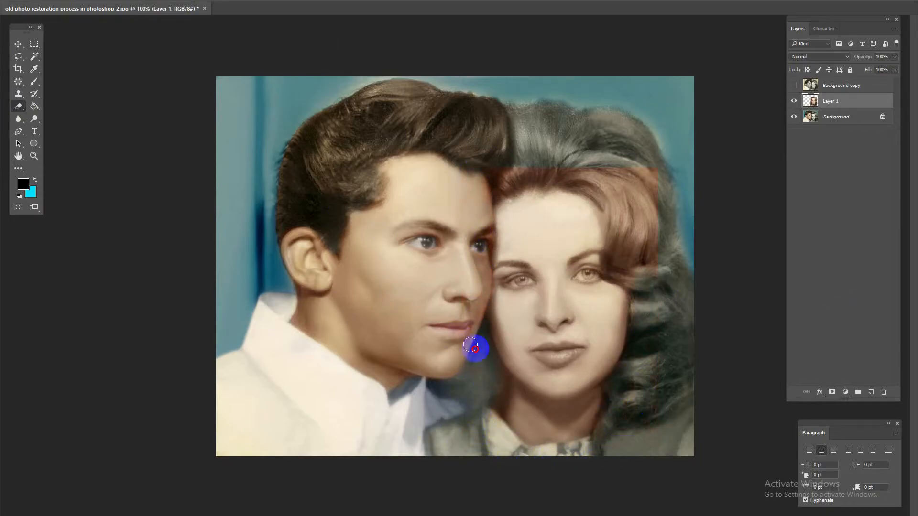
mouse_move(477, 349)
mouse_down()
mouse_move(619, 240)
mouse_move(487, 192)
mouse_up()
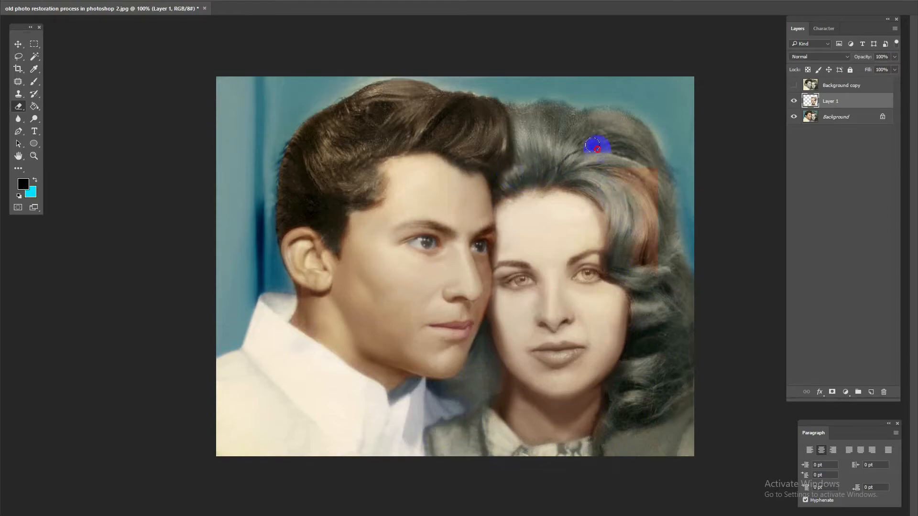
Shift the woman's skin layer with Color Balance levels about -4, -11, -11 and erase the tint over her eyes and lips
key(ctrl+b)
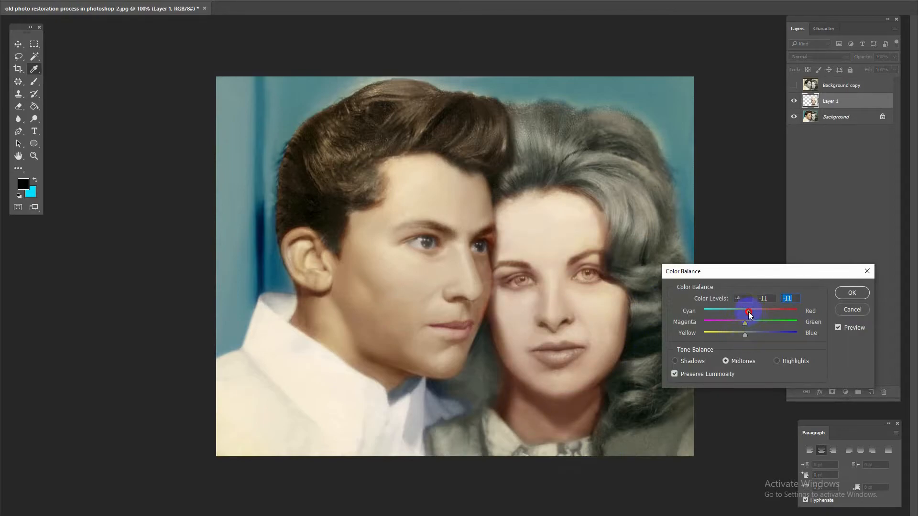
key(Return)
scroll(617, 332, up, 2)
key(e)
right_click(574, 210)
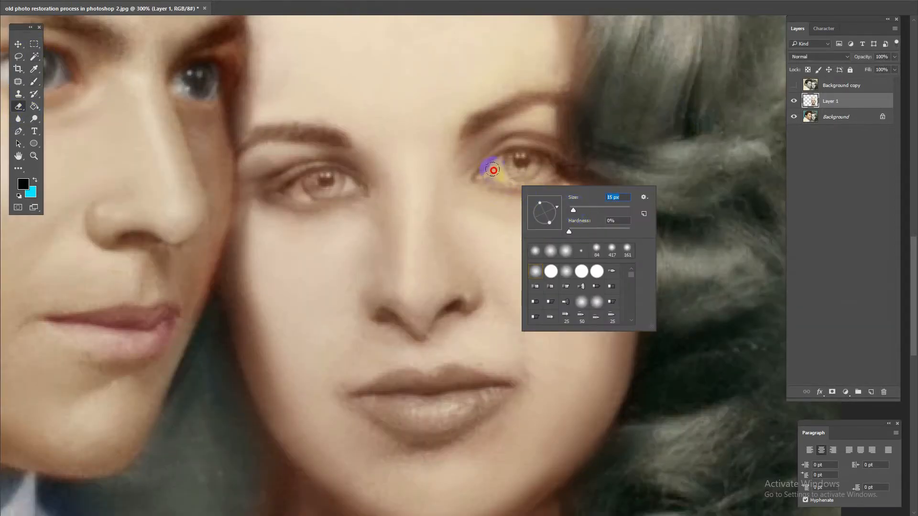
mouse_move(493, 170)
mouse_down()
mouse_move(538, 161)
mouse_move(500, 174)
mouse_up()
drag(349, 185, 316, 192)
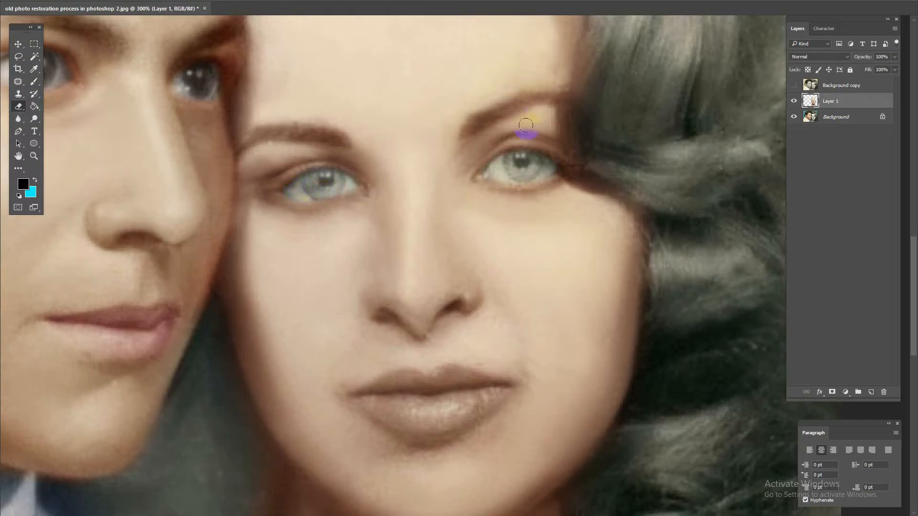
scroll(447, 264, down, 3)
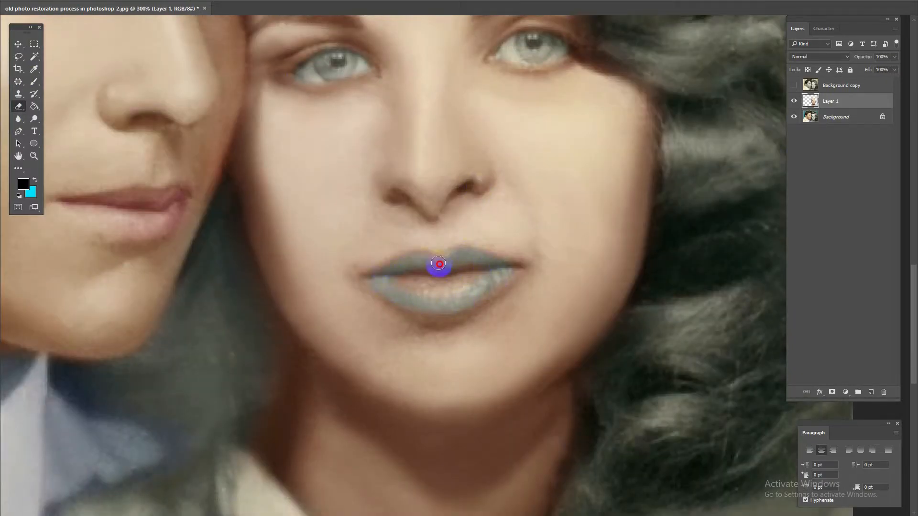
scroll(394, 282, down, 3)
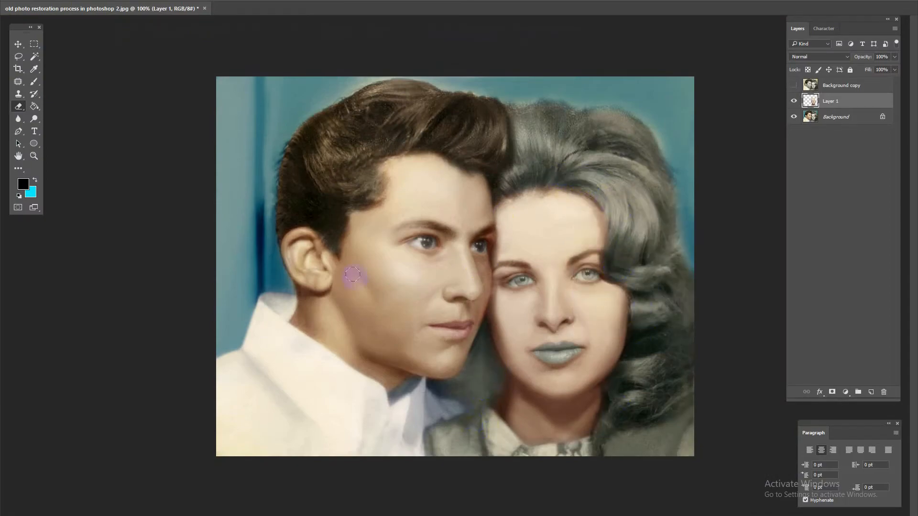
Fine-tune the woman's skin layer with Color Balance and adjust its Oranges in the Camera Raw Color Mixer
scroll(588, 191, down, 1)
key(ctrl+b)
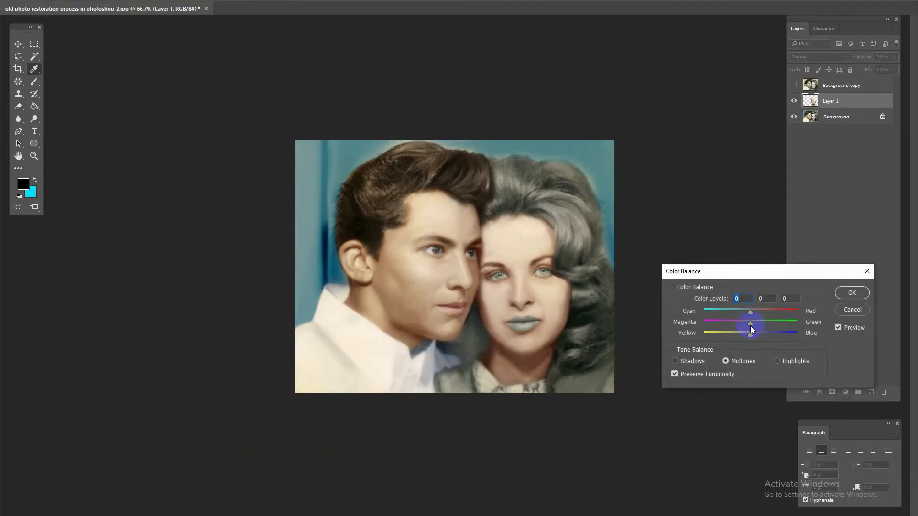
drag(750, 314, 756, 311)
drag(753, 334, 750, 335)
key(Return)
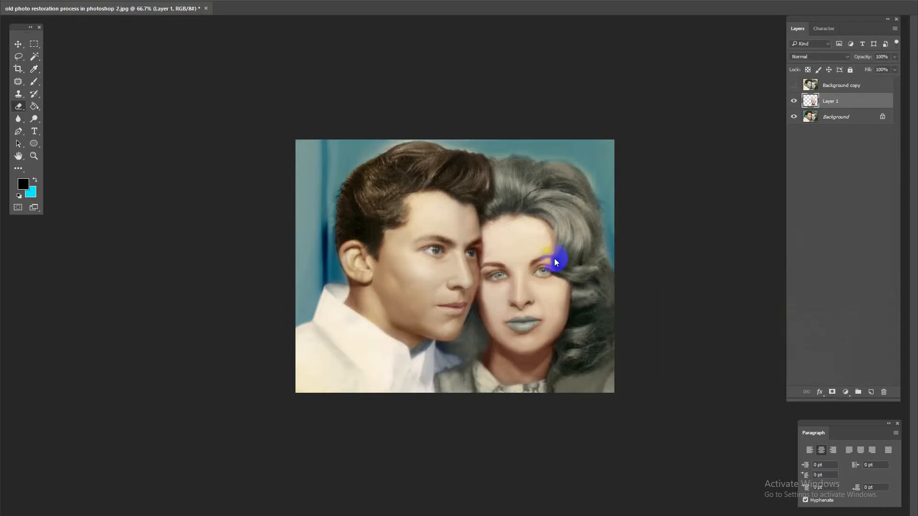
key(ctrl+shift+a)
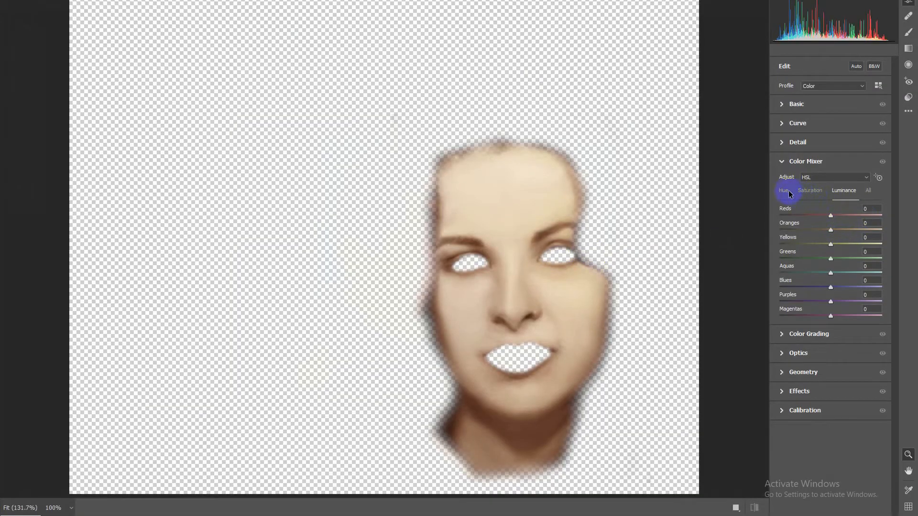
drag(830, 230, 818, 230)
key(Return)
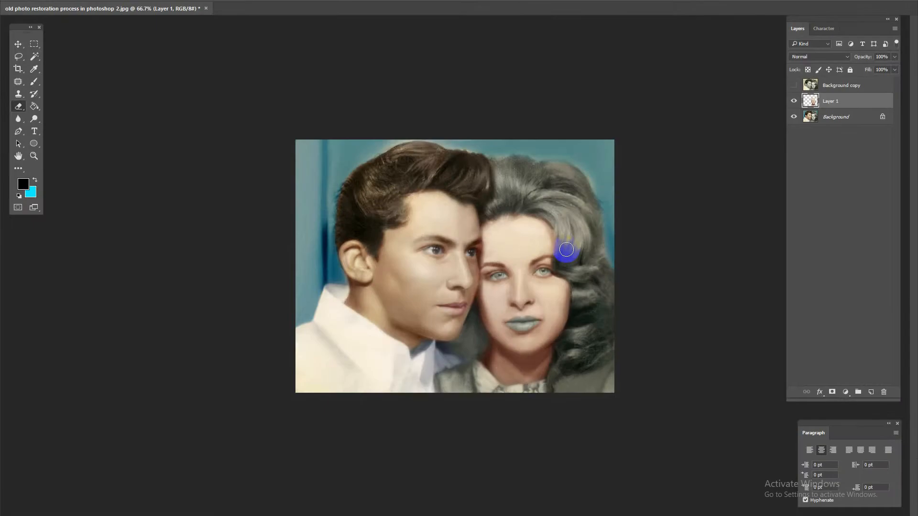
Copy a rectangular area around the woman's eyes from the Background to a new layer and tint it blue with Color Balance at about -29, -4, +42
key(ctrl+plus)
key(ctrl+plus)
click(835, 117)
click(34, 44)
drag(281, 188, 540, 249)
right_click(451, 236)
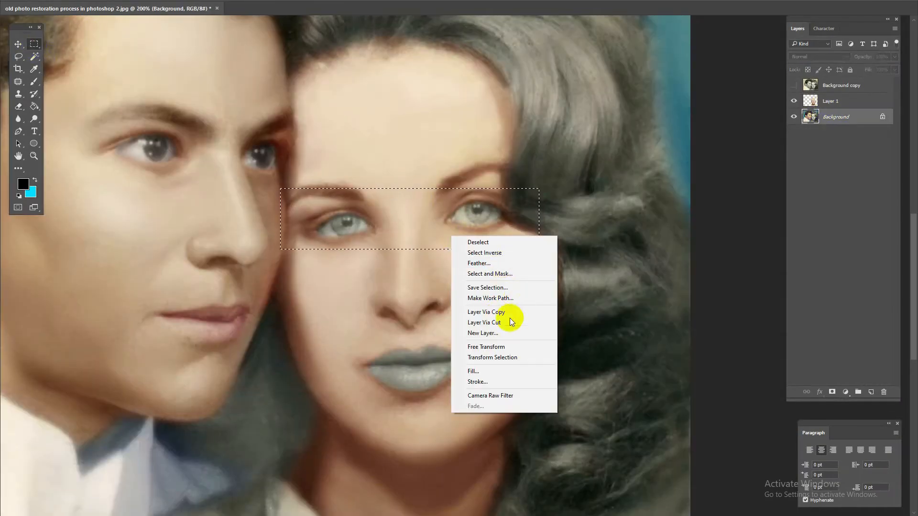
click(509, 313)
key(ctrl+b)
drag(750, 333, 770, 335)
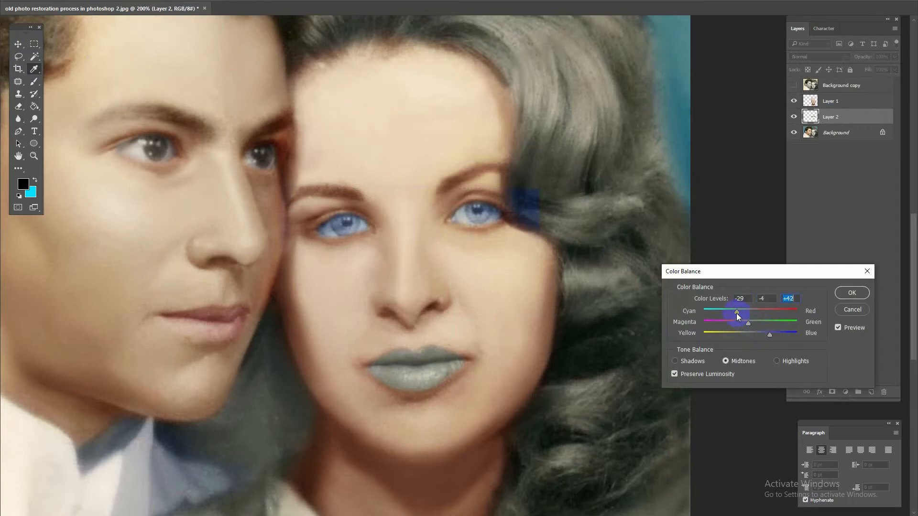
click(848, 309)
Erase the blue spill around the woman's eyes and on the neighbouring hair, keeping the tint on the irises
key(e)
mouse_move(301, 238)
mouse_down()
mouse_move(325, 237)
mouse_move(316, 232)
mouse_move(347, 243)
mouse_move(367, 222)
mouse_up()
mouse_move(478, 231)
mouse_down()
mouse_move(535, 198)
mouse_move(539, 227)
mouse_move(520, 225)
mouse_up()
Refine the blue eye layer with Color Balance at about -15, -12, -27 and Levels with black input 12 and white output 245
key(ctrl+l)
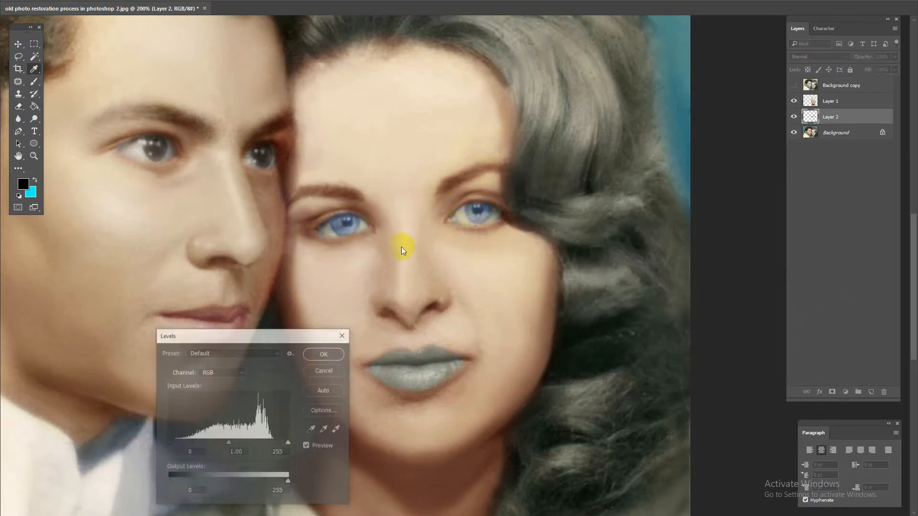
drag(169, 442, 179, 442)
key(Return)
key(ctrl+b)
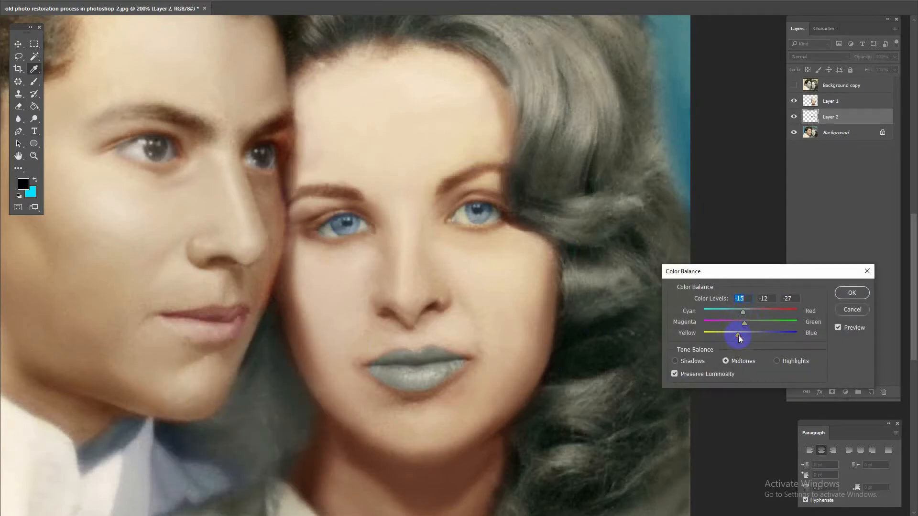
key(Return)
key(ctrl+l)
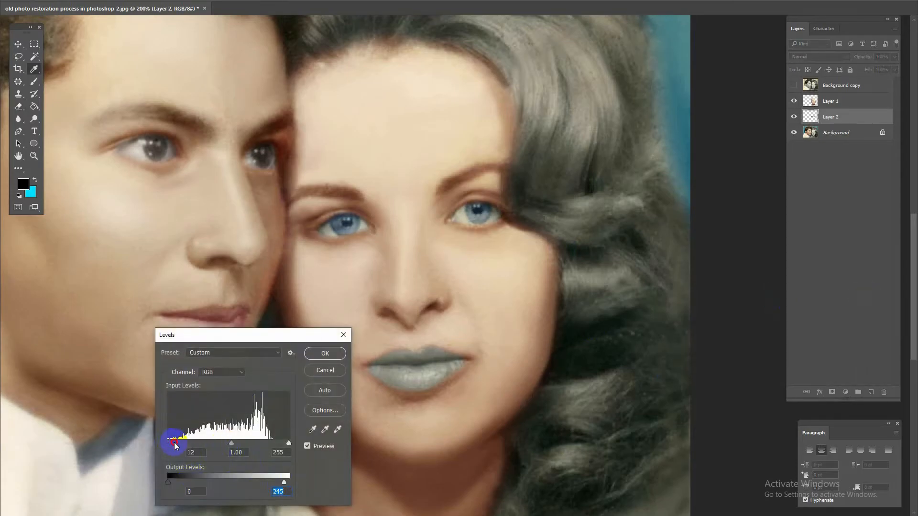
key(Return)
Copy a rectangular area around the woman's eyes from the Background to another layer and adjust it with Hue/Saturation and Curves
drag(498, 289, 608, 271)
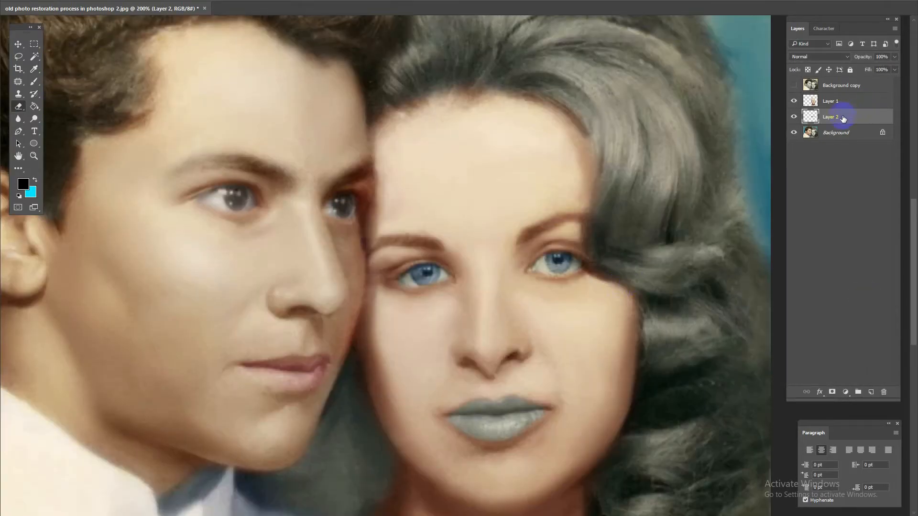
click(837, 133)
click(34, 44)
drag(369, 231, 600, 310)
right_click(600, 310)
click(578, 369)
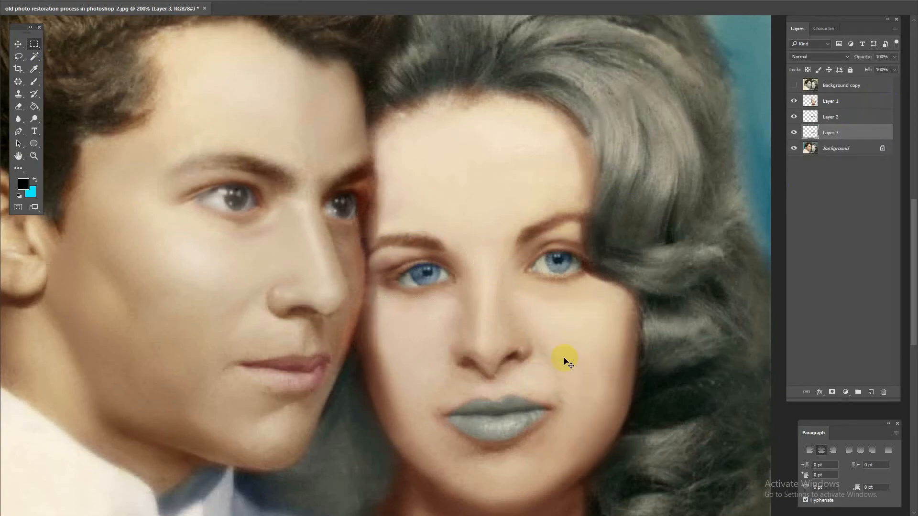
key(ctrl+u)
click(174, 384)
key(ctrl+m)
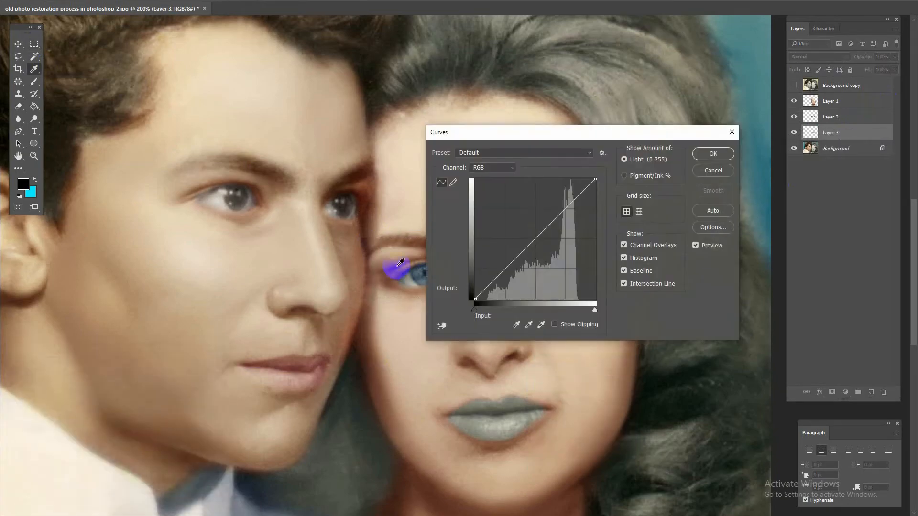
click(712, 153)
Erase the spill beside the woman's eye next to the man's face and merge both eye layers into the Background
drag(518, 318, 365, 151)
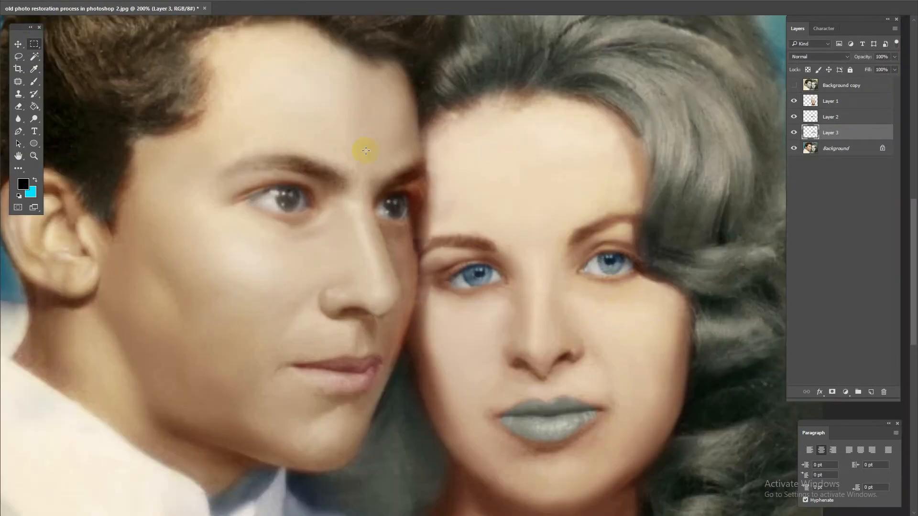
key(e)
mouse_move(436, 279)
mouse_down()
mouse_move(425, 270)
mouse_move(413, 285)
mouse_up()
key(alt+])
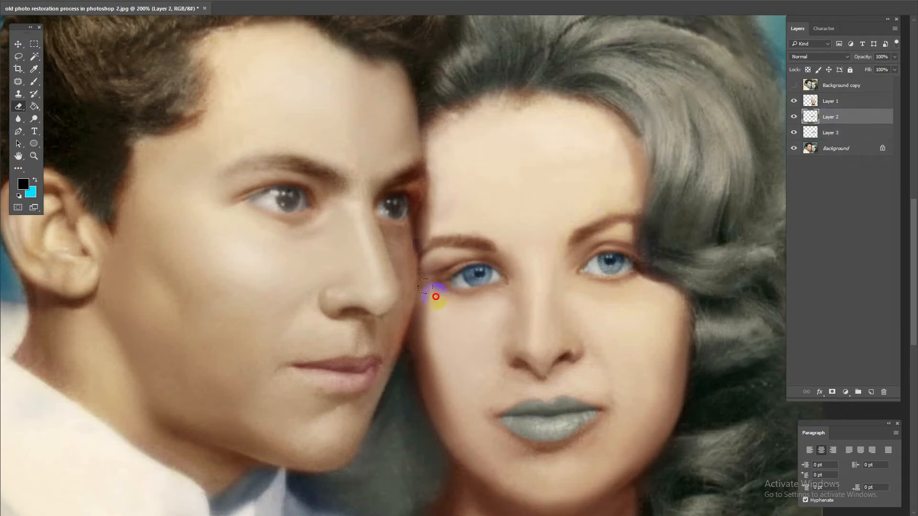
key(ctrl+e)
key(ctrl+e)
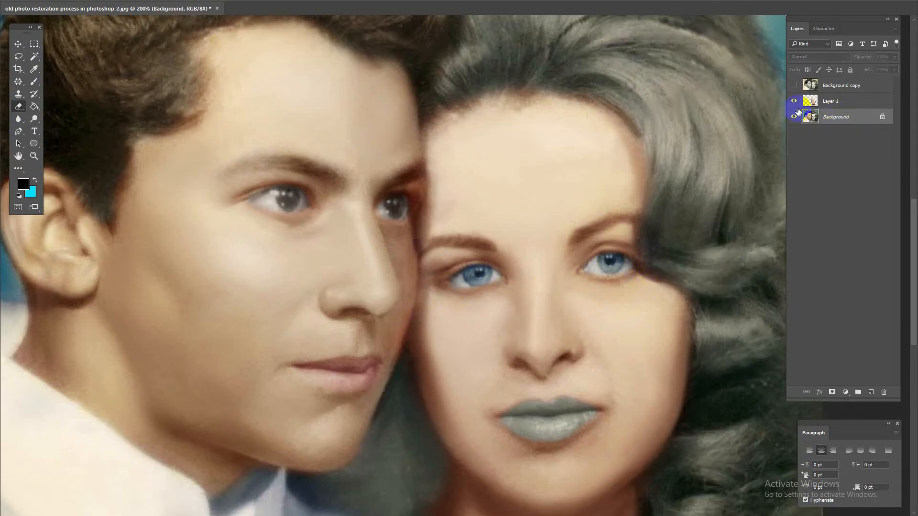
Copy a rectangular area around the woman's lips from the Background to a new layer and redden it with Color Balance at red +100
scroll(508, 256, up, 3)
key(m)
drag(310, 249, 551, 353)
right_click(473, 318)
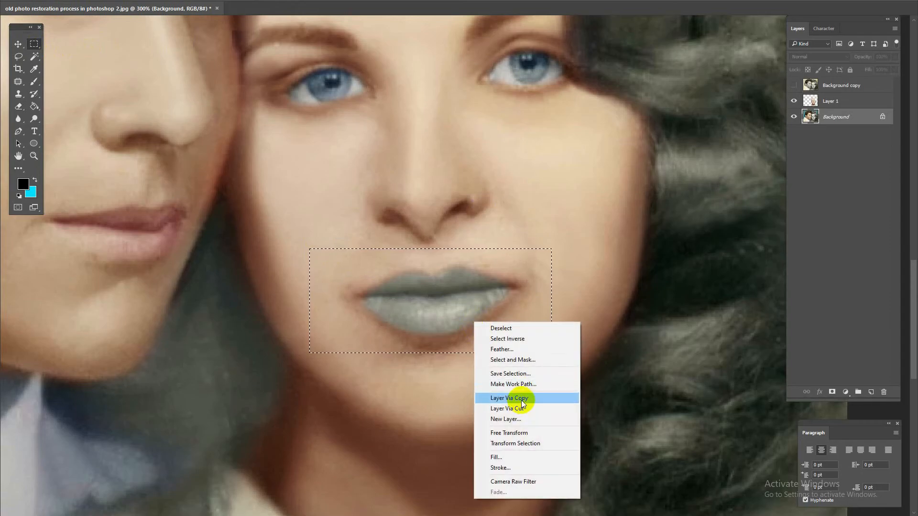
right_click(721, 278)
right_click(422, 302)
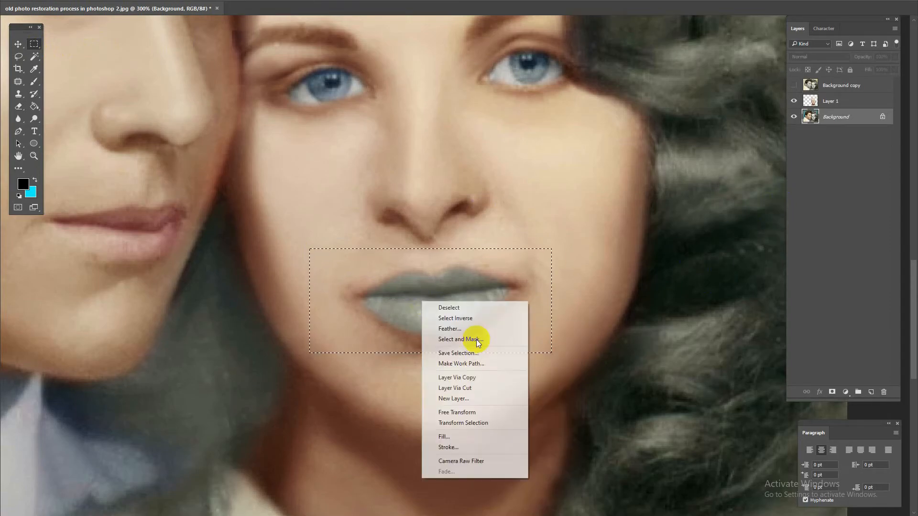
click(467, 378)
key(ctrl+b)
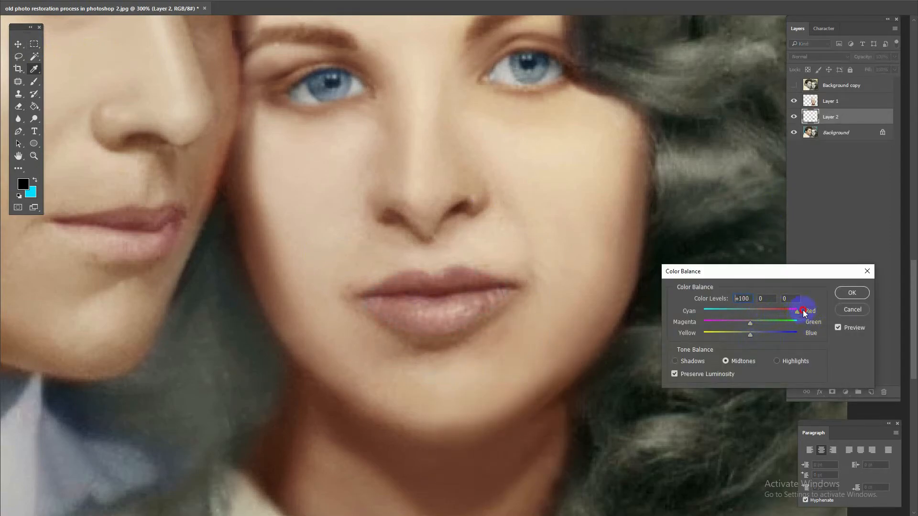
click(851, 293)
key(ctrl+m)
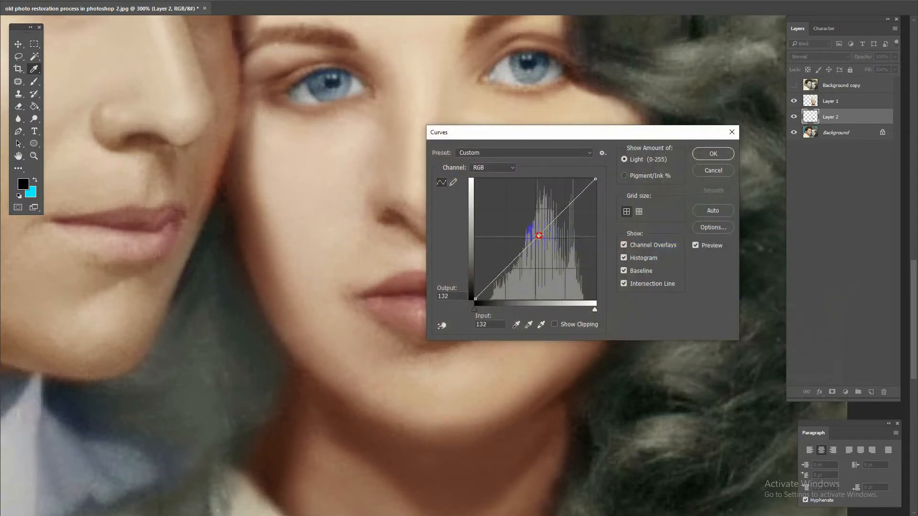
key(Escape)
key(ctrl+b)
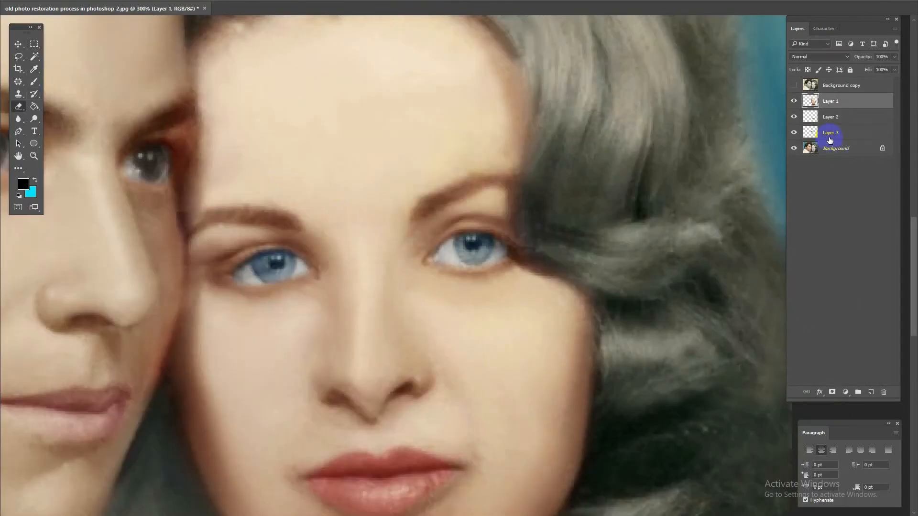
Copy a rectangular area around the woman's eyebrows from the skin layer to a new layer
click(19, 44)
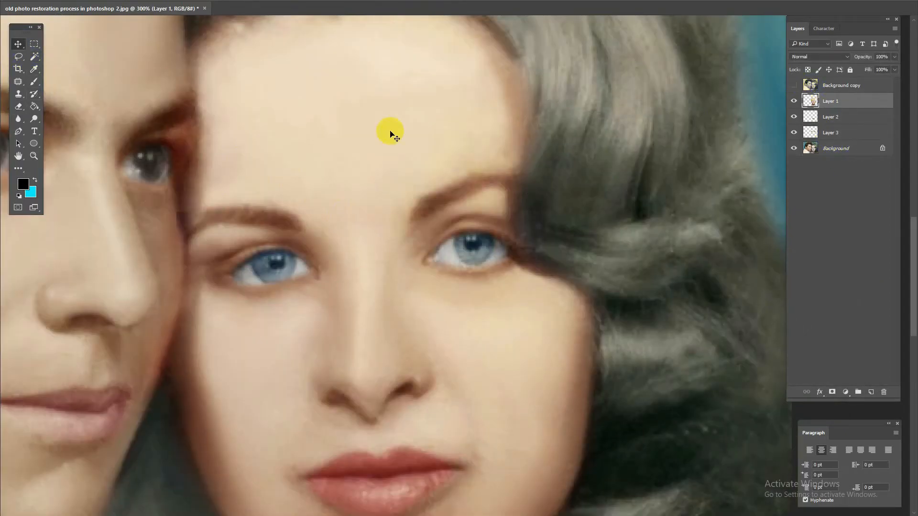
key(m)
drag(177, 187, 584, 290)
drag(475, 242, 457, 207)
right_click(446, 194)
click(500, 272)
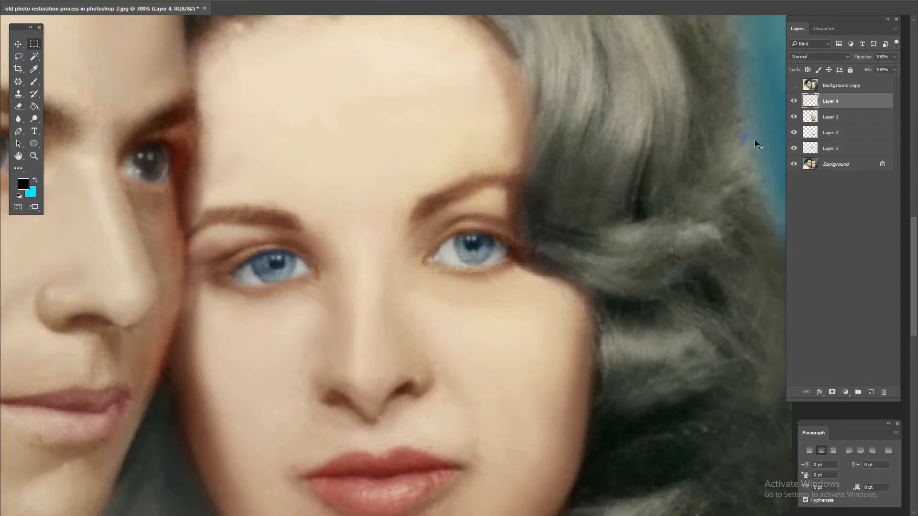
Darken the eyebrow layer with Curves, desaturate it with Hue/Saturation and set the Color Balance yellow-blue level to about -8
key(ctrl+m)
drag(537, 230, 546, 237)
click(709, 154)
key(ctrl+b)
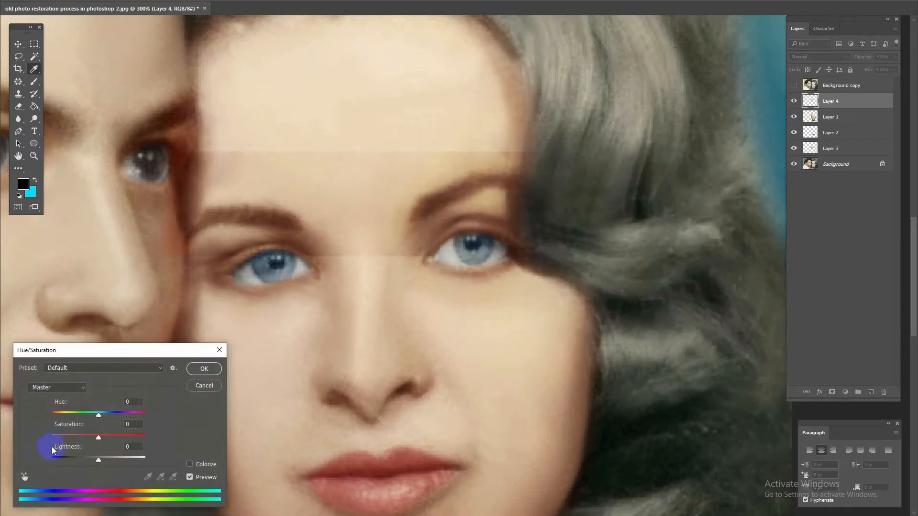
click(191, 375)
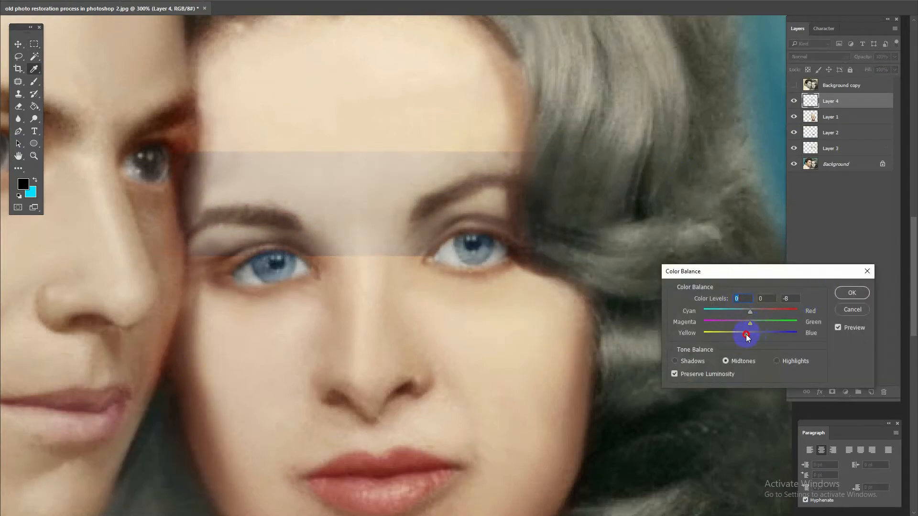
click(851, 292)
Erase the grayish spill from the woman's forehead, eyelids and nose bridge, keeping the adjustment only on her eyebrows
key(e)
mouse_move(430, 242)
mouse_down()
mouse_move(471, 232)
mouse_move(379, 207)
mouse_move(407, 166)
mouse_move(186, 156)
mouse_up()
drag(194, 239, 296, 270)
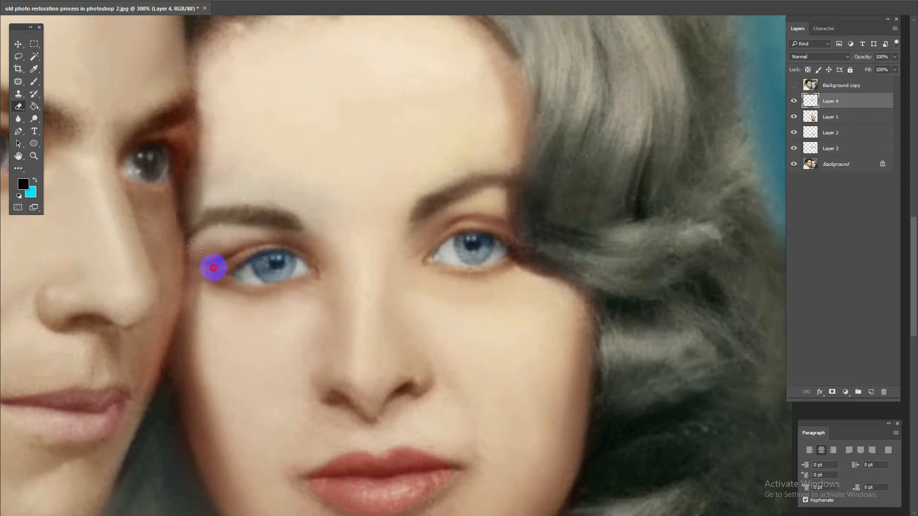
right_click(231, 255)
key(Return)
click(163, 201)
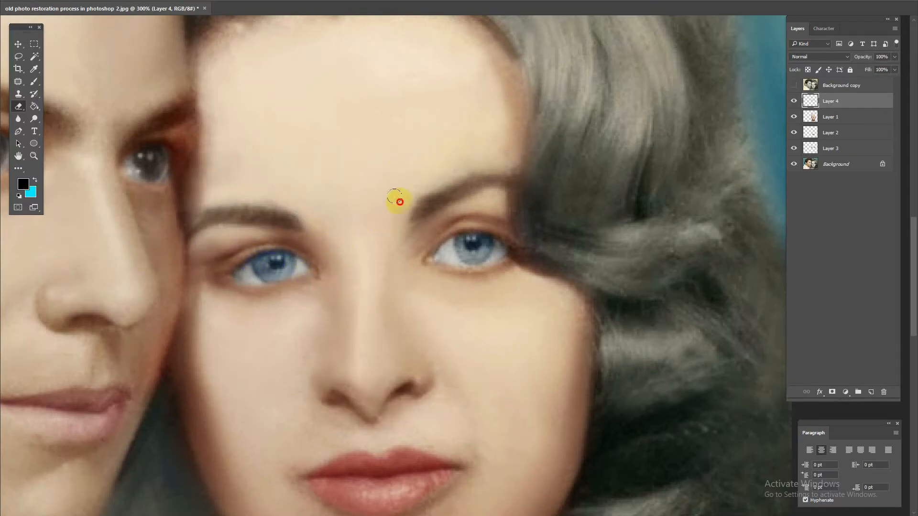
mouse_move(400, 202)
mouse_down()
mouse_move(527, 201)
mouse_move(346, 213)
mouse_up()
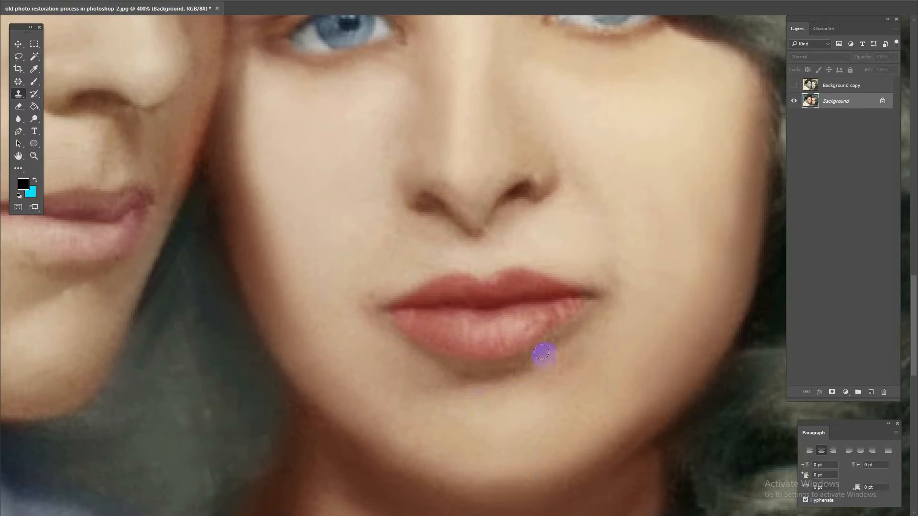
Retouch the skin and edges around the woman's lips on the Background with the Clone Stamp
drag(502, 281, 541, 285)
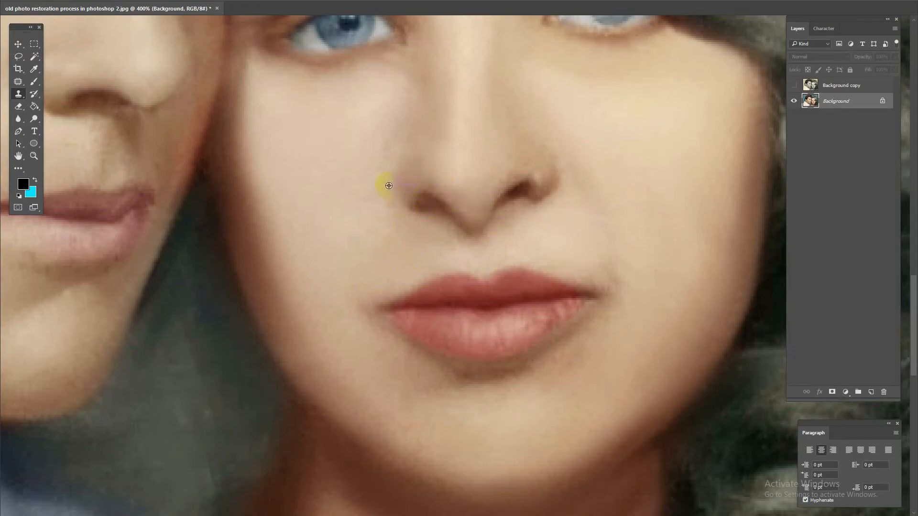
key(ctrl+1)
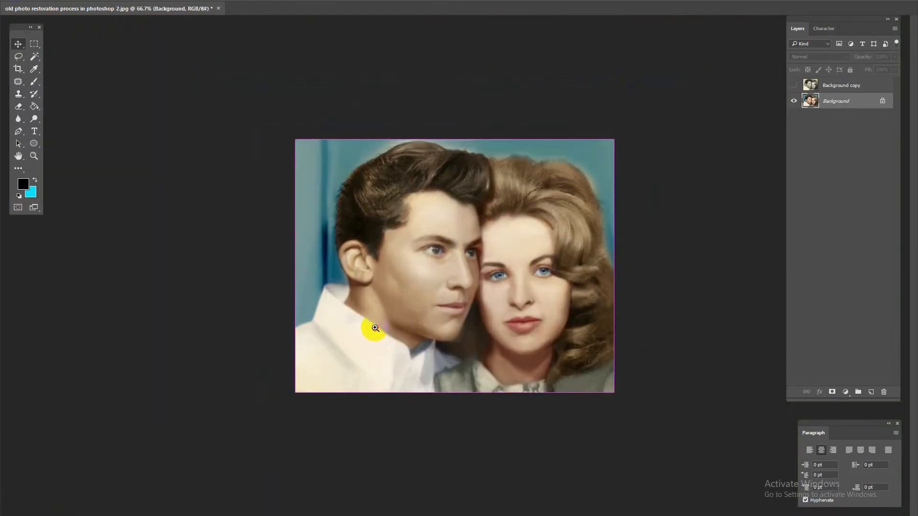
Copy a rectangular area around the man's shirt to a new layer and tint it pink using Color Balance with magenta-green at -71
key(ctrl+1)
key(m)
drag(205, 276, 454, 497)
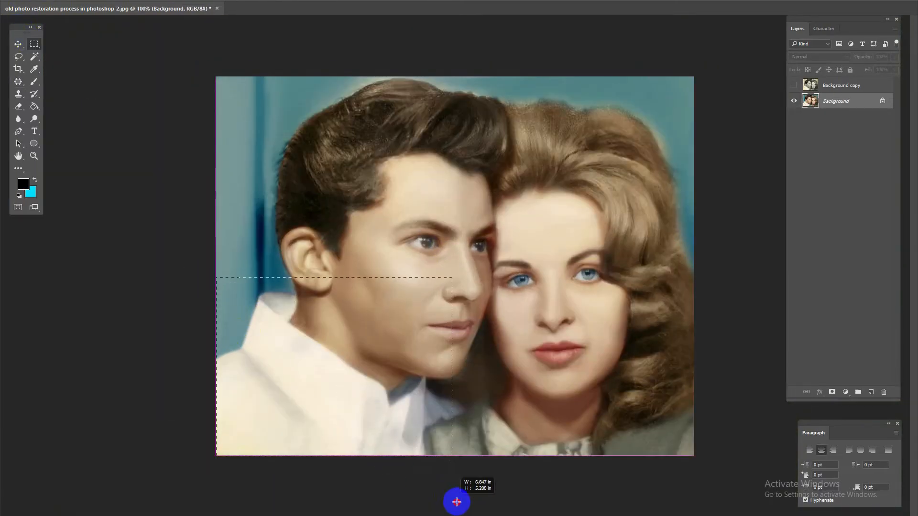
right_click(390, 330)
click(431, 409)
key(ctrl+b)
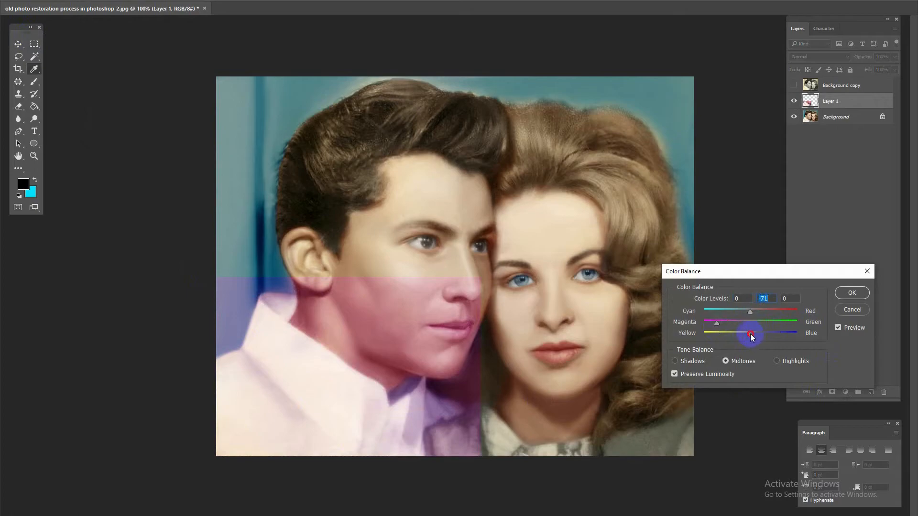
key(Return)
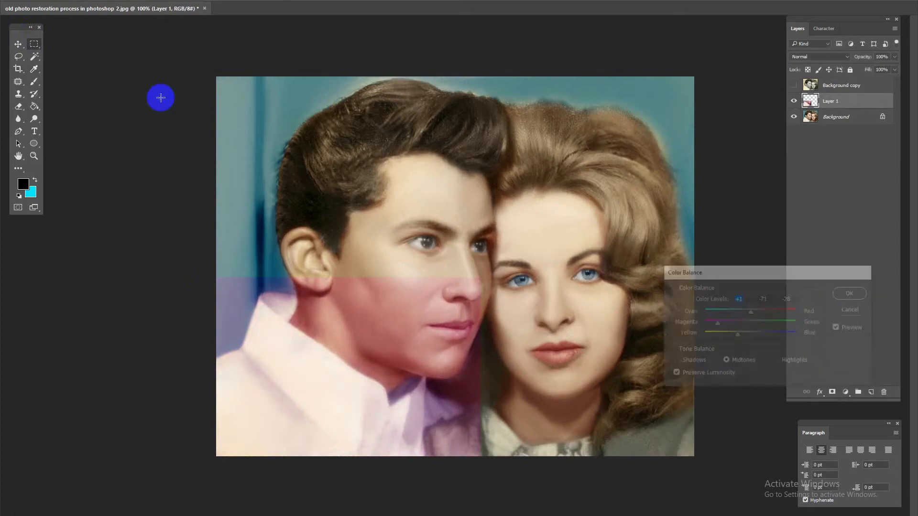
Erase the pink spill from the man's face and neck and the backdrop, keeping it on his shirt, and merge the layer into the Background
key(e)
mouse_move(356, 287)
mouse_down()
mouse_move(317, 288)
mouse_move(395, 369)
mouse_move(495, 411)
mouse_move(477, 362)
mouse_move(418, 287)
mouse_move(206, 324)
mouse_up()
scroll(505, 302, down, 6)
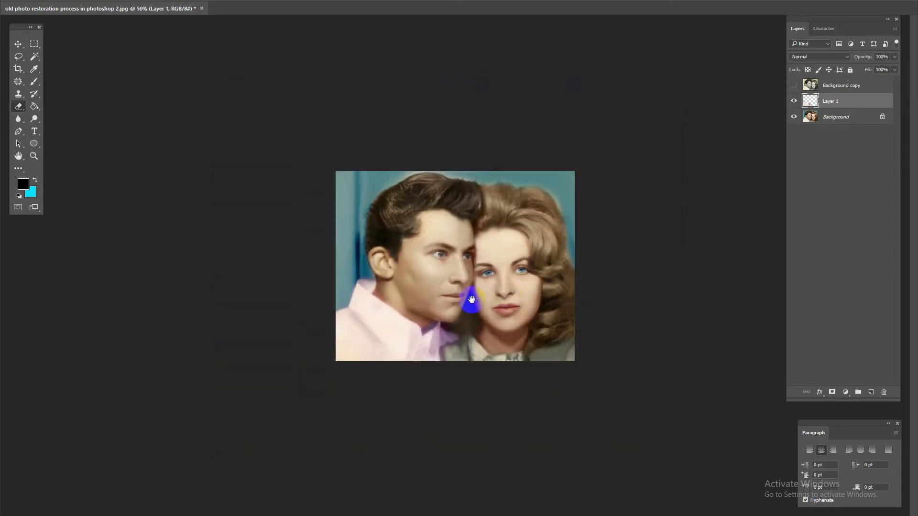
scroll(469, 299, up, 6)
right_click(413, 294)
mouse_move(470, 319)
mouse_down()
mouse_move(492, 320)
mouse_move(449, 343)
mouse_up()
click(316, 294)
right_click(392, 319)
click(316, 334)
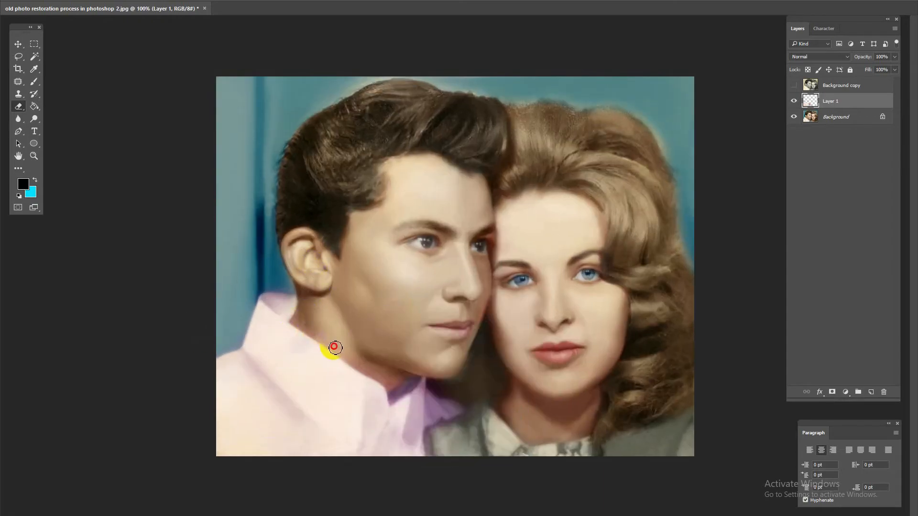
mouse_move(328, 349)
mouse_down()
mouse_move(387, 382)
mouse_move(426, 368)
mouse_move(392, 386)
mouse_move(374, 361)
mouse_move(459, 369)
mouse_move(438, 387)
mouse_move(483, 340)
mouse_up()
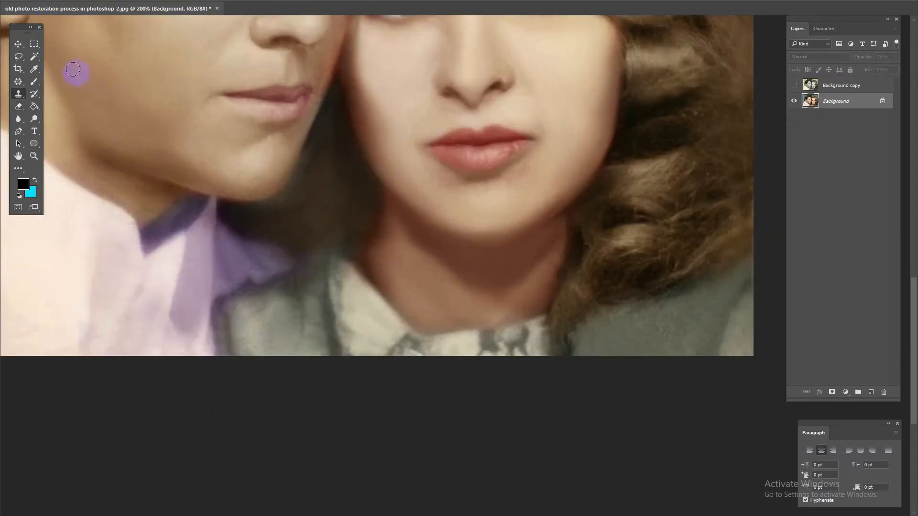
Copy a rectangular area around the woman's neck and clothing to a new layer and tint it blue with Color Balance
key(m)
drag(164, 153, 594, 467)
right_click(550, 404)
click(504, 390)
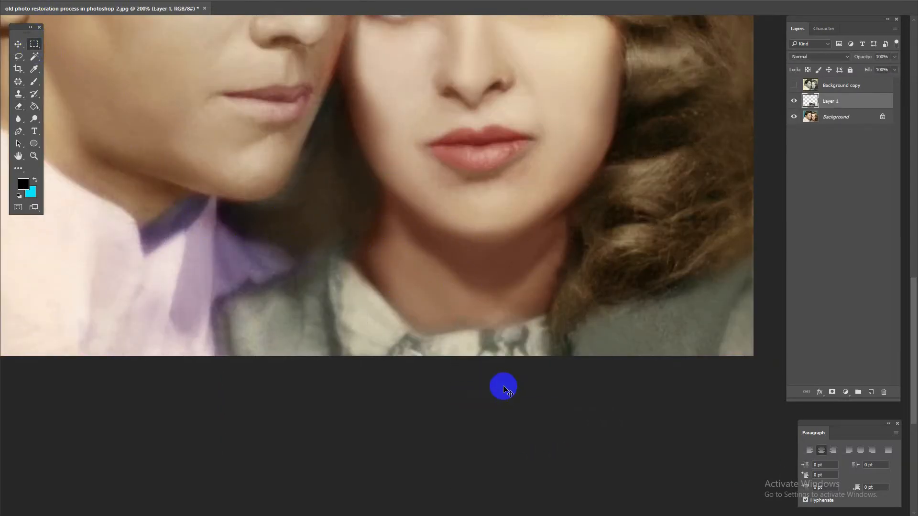
key(ctrl+u)
click(199, 384)
key(ctrl+b)
drag(749, 334, 774, 332)
key(Return)
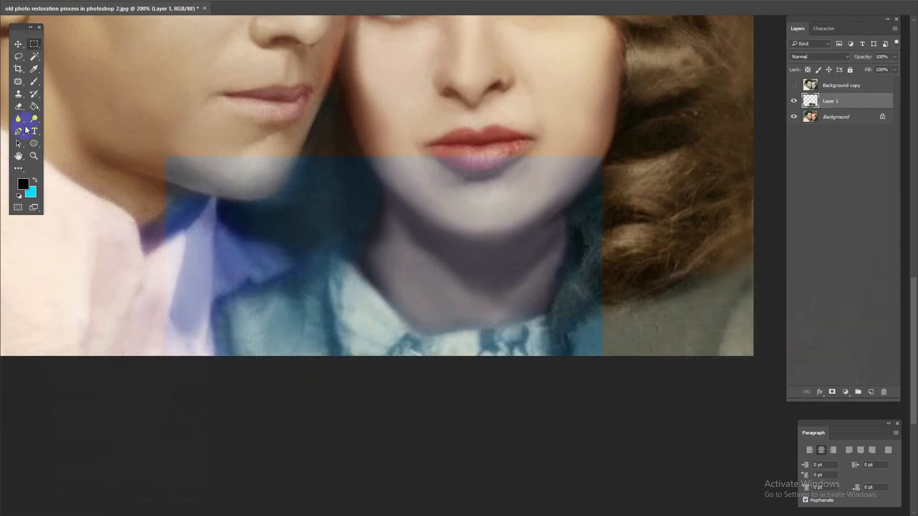
Erase the blue spill from both faces, the woman's neck and hair, and the man's shirt, keeping the tint on her clothing
mouse_move(540, 187)
mouse_down()
mouse_move(486, 172)
mouse_move(467, 277)
mouse_move(578, 268)
mouse_move(616, 299)
mouse_move(274, 218)
mouse_move(161, 292)
mouse_up()
drag(289, 165, 301, 207)
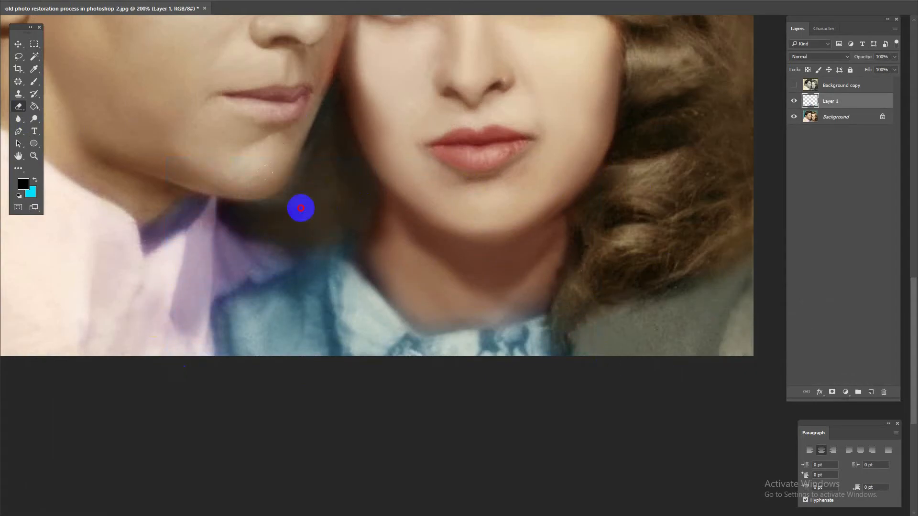
right_click(215, 276)
click(215, 276)
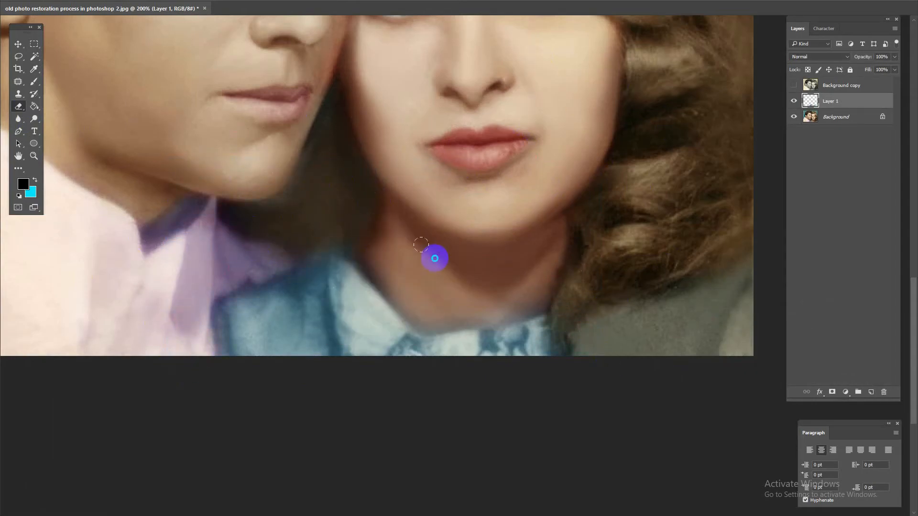
right_click(434, 258)
click(471, 218)
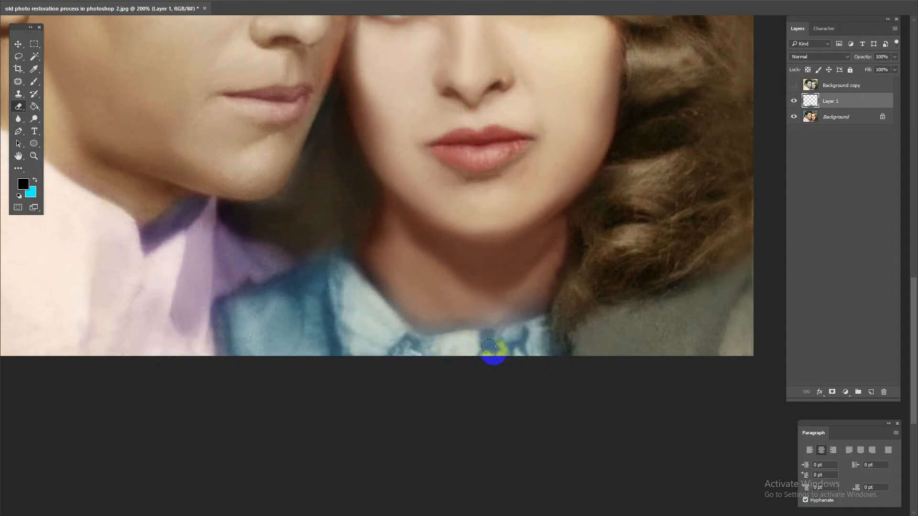
Erase the blue tint from the dark pattern spots on the woman's collar and along her shoulder with a small eraser
right_click(508, 335)
drag(485, 337, 506, 343)
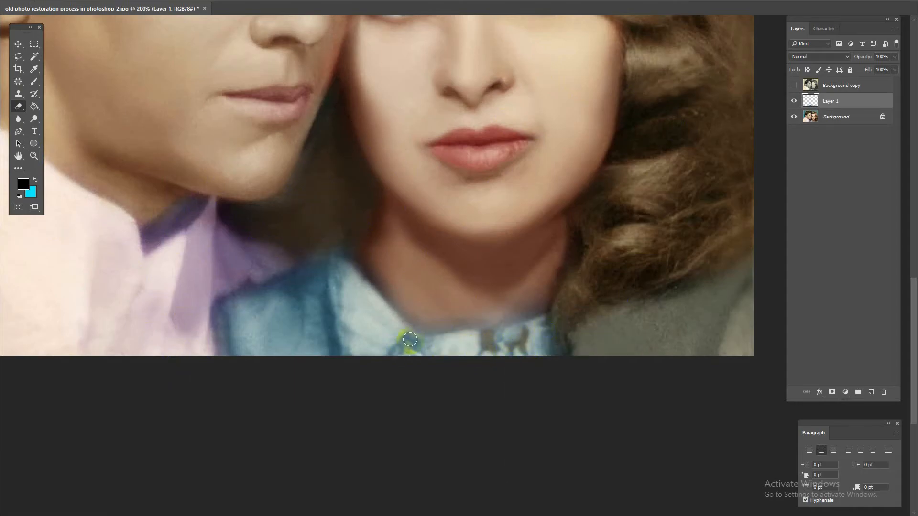
click(294, 292)
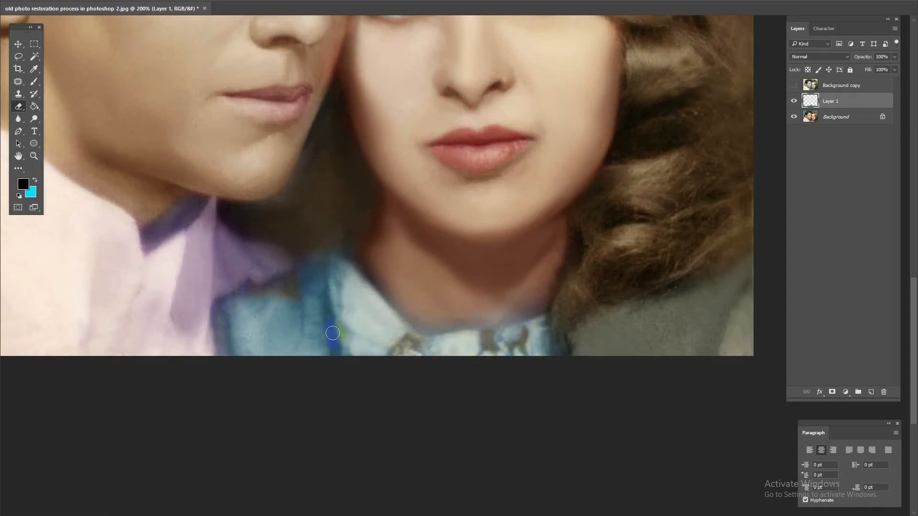
Copy the woman's clothing area from the Background to a new layer and tint it green using Color Balance levels -46, +32 and +10
click(841, 116)
key(m)
drag(181, 234, 206, 256)
right_click(513, 362)
click(553, 410)
key(ctrl+b)
drag(750, 322, 730, 316)
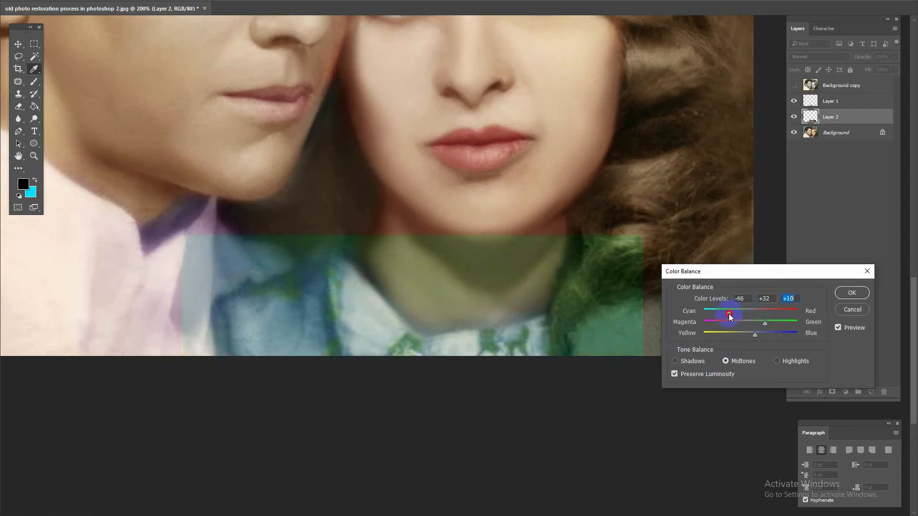
key(Return)
Erase the green spill from the man's shirt, the woman's neck and her hair, keeping the tint on her clothing
key(e)
right_click(330, 220)
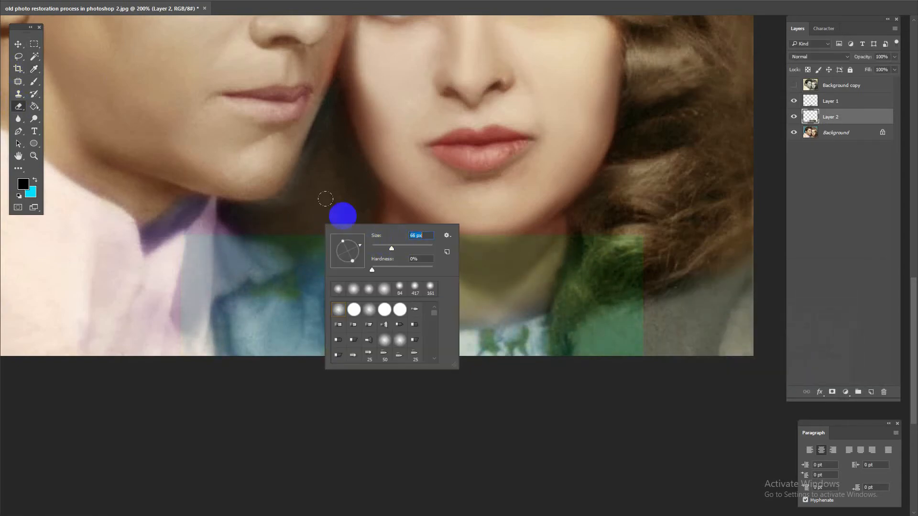
key(Escape)
mouse_move(208, 251)
mouse_down()
mouse_move(268, 228)
mouse_move(369, 236)
mouse_move(461, 278)
mouse_move(547, 197)
mouse_move(576, 271)
mouse_move(587, 244)
mouse_move(620, 266)
mouse_up()
right_click(523, 279)
click(733, 168)
Clean the leftover tint from the woman's lower neck on both clothing layers and merge them into the Background
key(alt+bracketright)
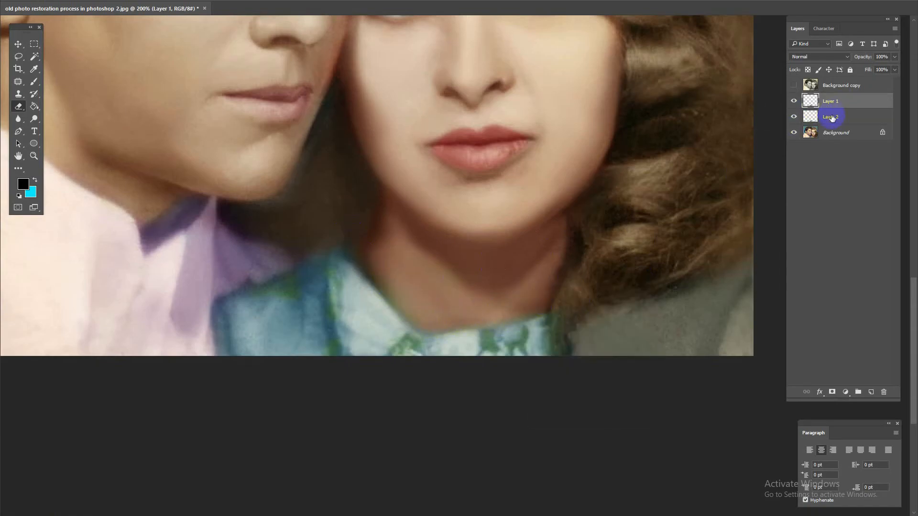
key(alt+bracketleft)
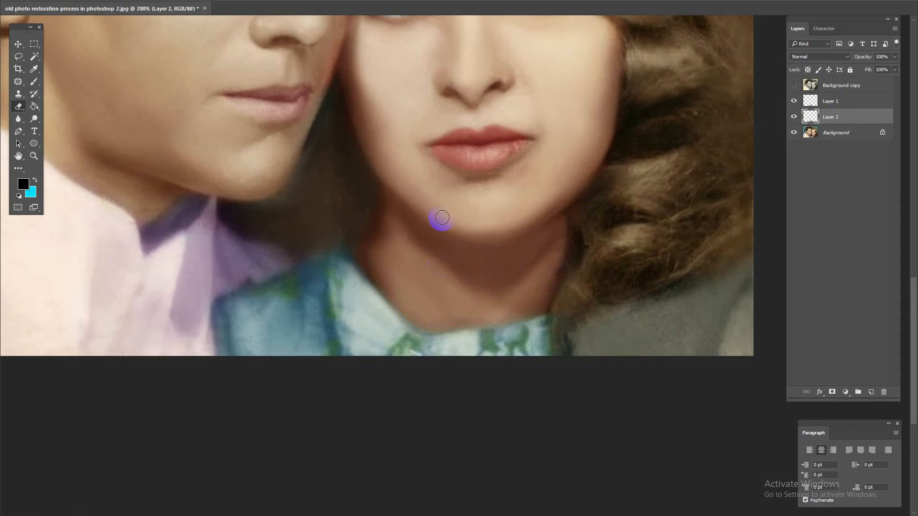
key(ctrl+shift+e)
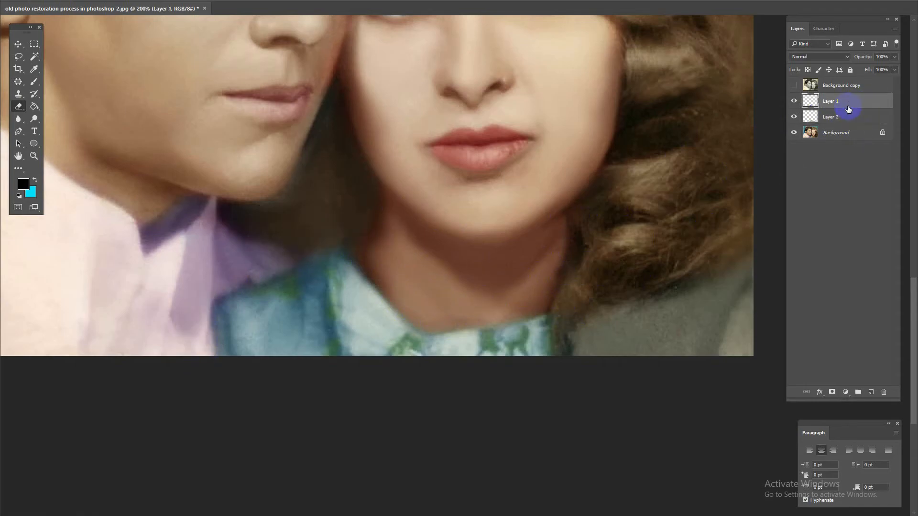
drag(494, 294, 592, 360)
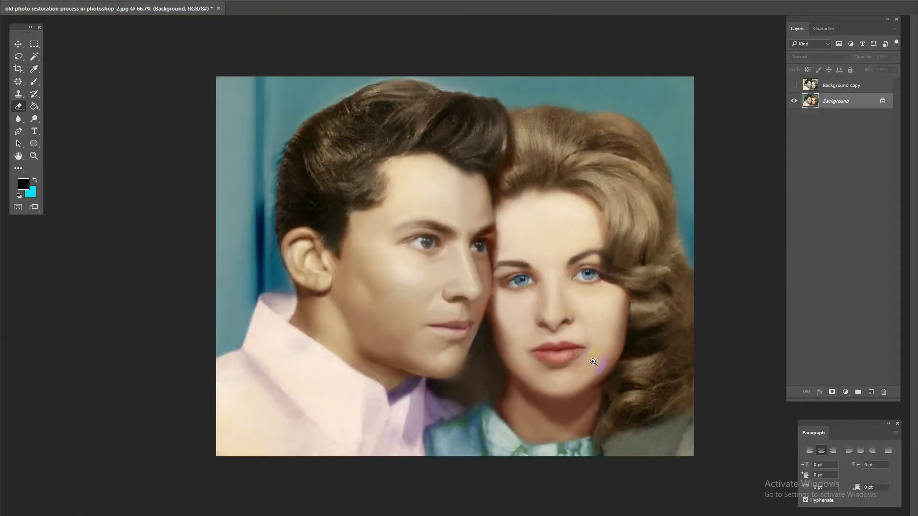
Clone Stamp the backdrop over the halo around the hair and extend the woman's curls over the gray jacket in the lower corner
drag(408, 121, 512, 193)
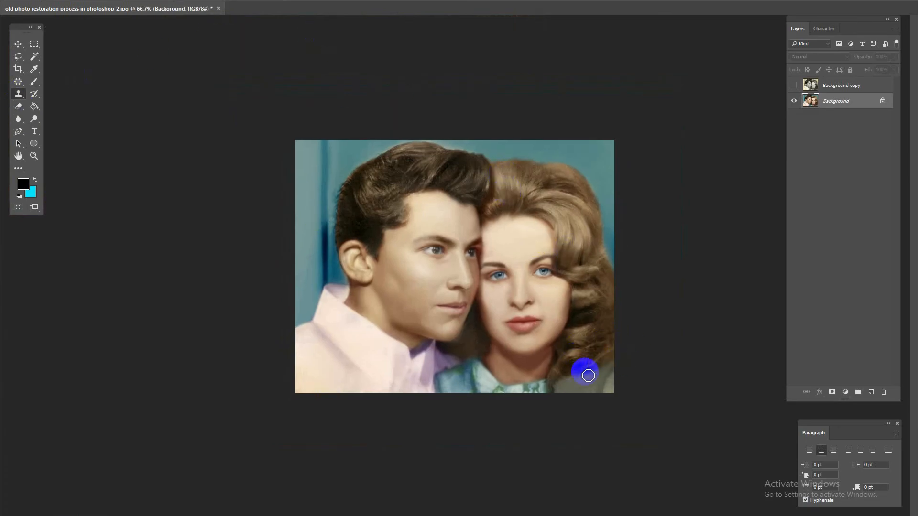
right_click(604, 361)
click(596, 332)
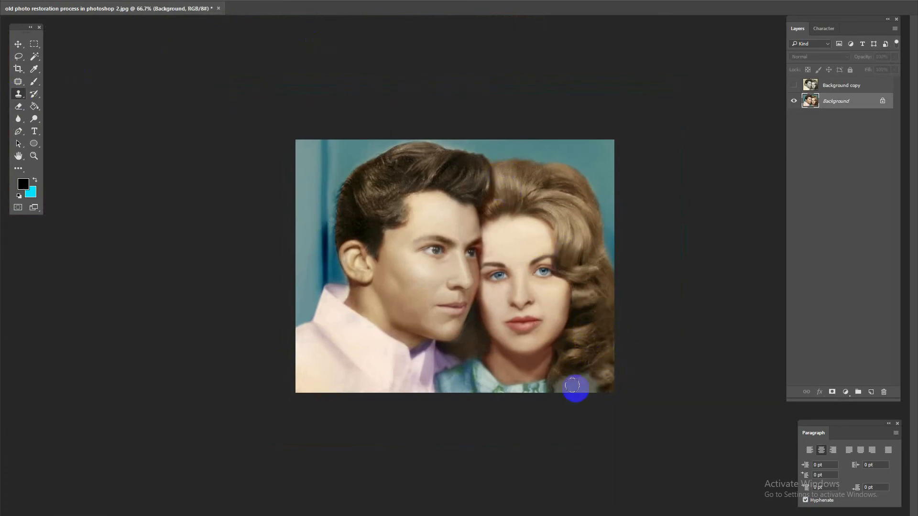
mouse_move(593, 377)
mouse_down()
mouse_move(592, 363)
mouse_move(553, 343)
mouse_up()
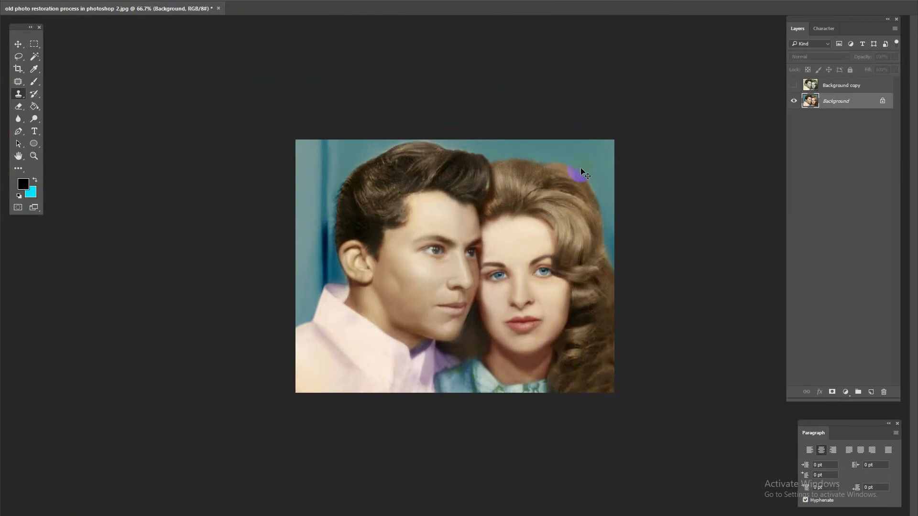
Increase the photo's contrast using Levels with input black point 10 and white point 246
key(ctrl+l)
drag(288, 443, 284, 442)
drag(167, 442, 172, 443)
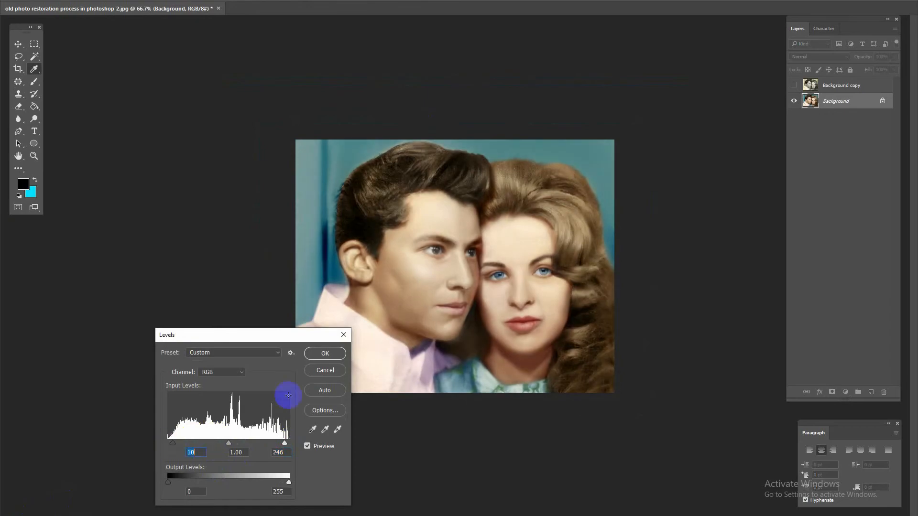
click(325, 354)
Brighten the woman's cheeks on the Background with the Dodge tool and a soft brush
key(ctrl+minus)
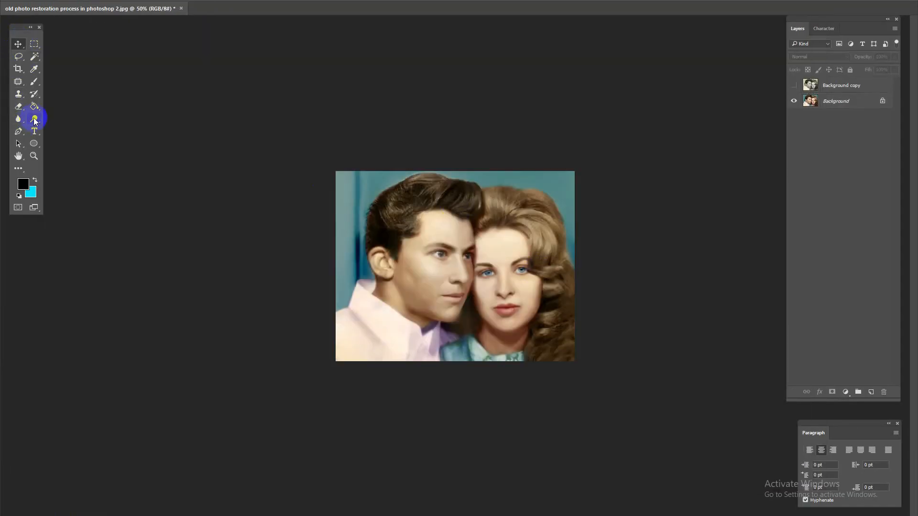
click(34, 118)
click(837, 101)
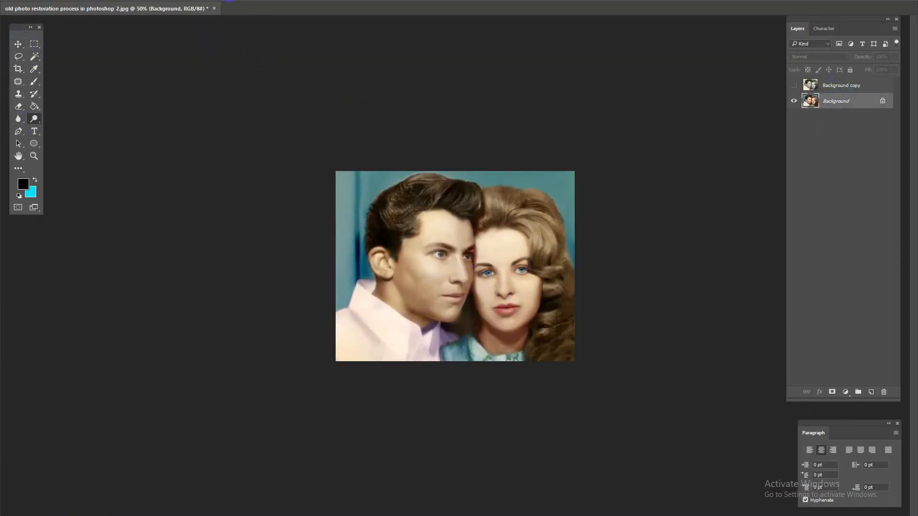
right_click(526, 316)
click(529, 282)
scroll(509, 294, up, 3)
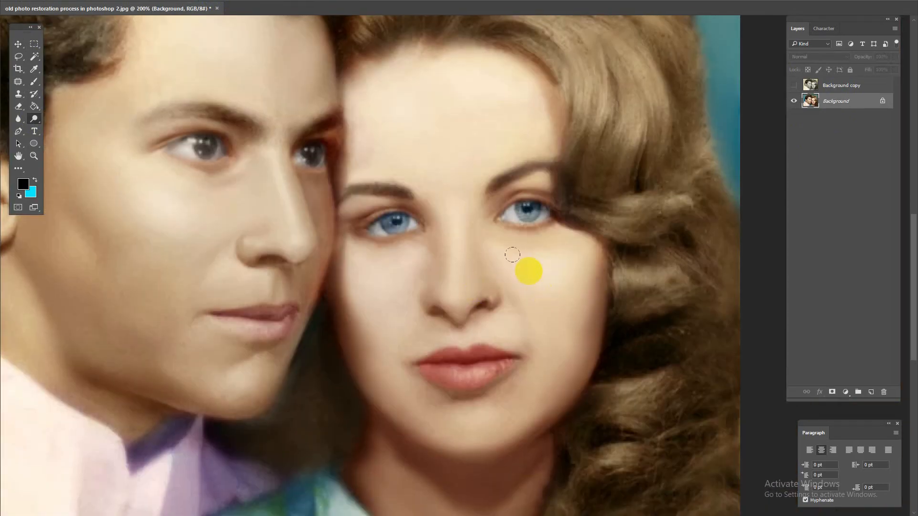
click(373, 264)
right_click(524, 287)
click(587, 315)
Add a highlight along the bridge of the woman's nose with the Dodge tool
drag(451, 288, 451, 259)
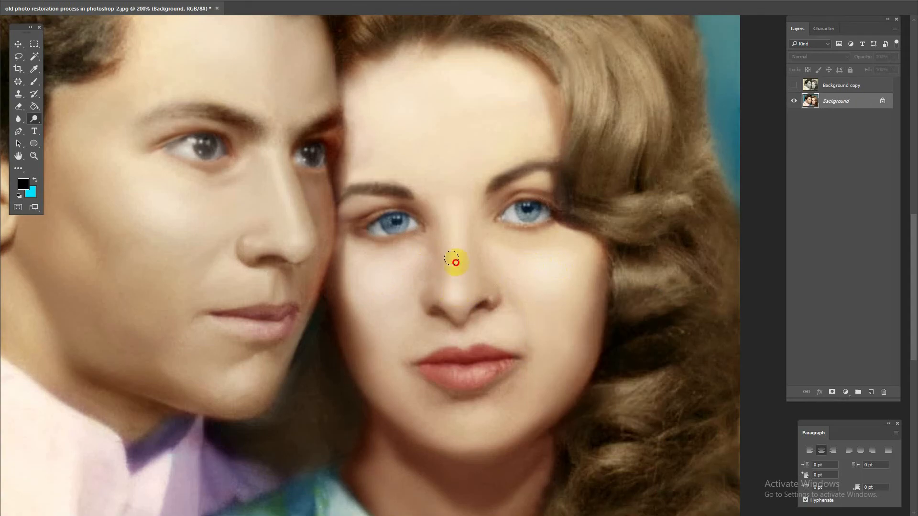
right_click(455, 263)
click(538, 287)
mouse_move(455, 289)
mouse_down()
mouse_move(451, 228)
mouse_move(453, 297)
mouse_up()
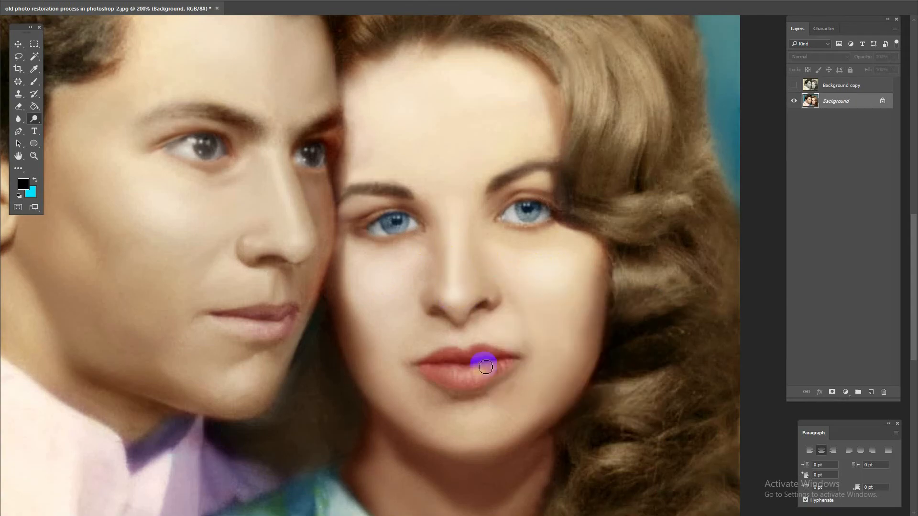
Dodge highlights onto the woman's lower lip and chin, adjusting the brush for each area
mouse_move(485, 367)
mouse_down()
mouse_move(458, 372)
mouse_move(544, 389)
mouse_move(450, 379)
mouse_move(492, 369)
mouse_up()
right_click(507, 375)
click(481, 380)
right_click(492, 429)
click(486, 422)
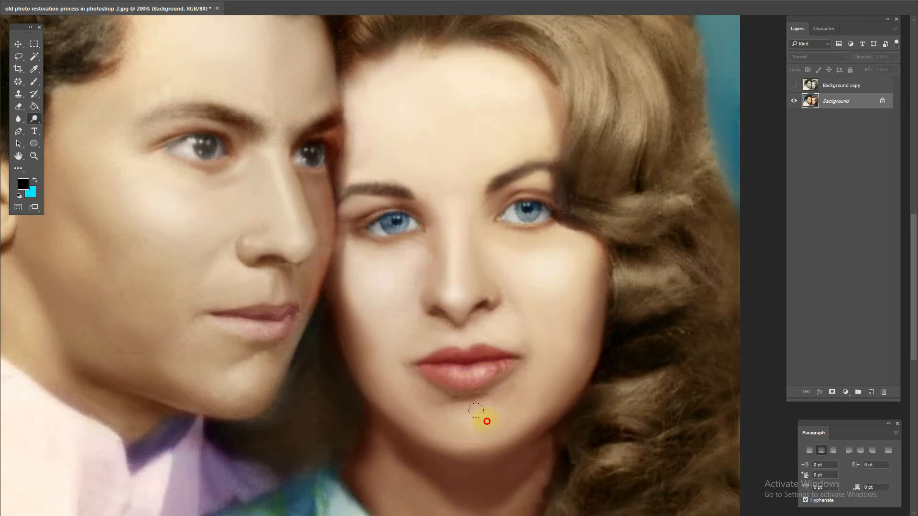
Lighten the skin beneath both of the woman's eyes with the Dodge tool
right_click(538, 293)
click(601, 322)
drag(506, 252, 517, 260)
right_click(518, 267)
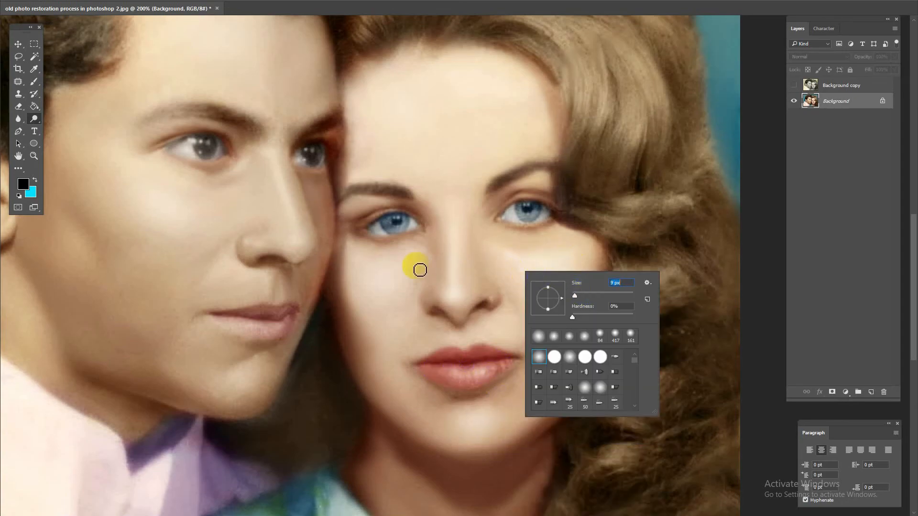
click(383, 274)
right_click(394, 277)
click(406, 257)
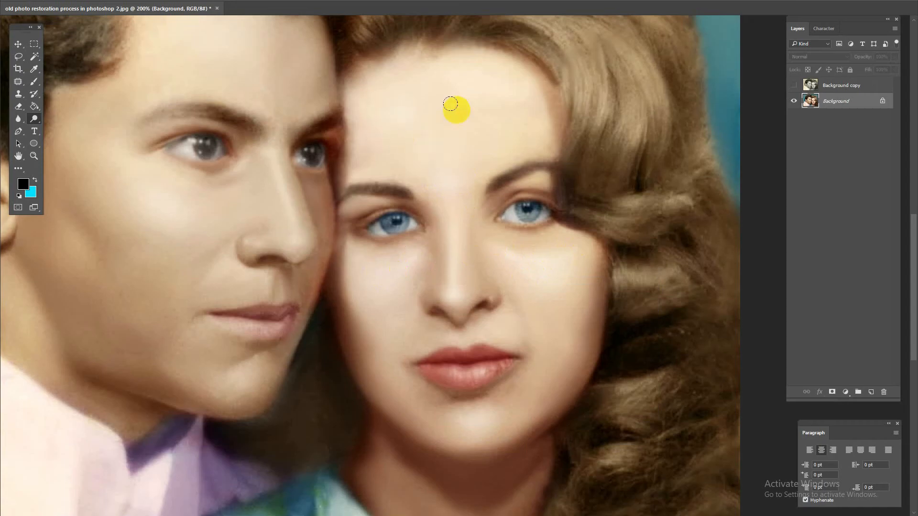
Smooth the skin beneath the woman's eyes and along both of her cheeks with a small soft Clone Stamp
click(18, 94)
click(193, 1)
alt+click(533, 255)
right_click(559, 255)
click(632, 287)
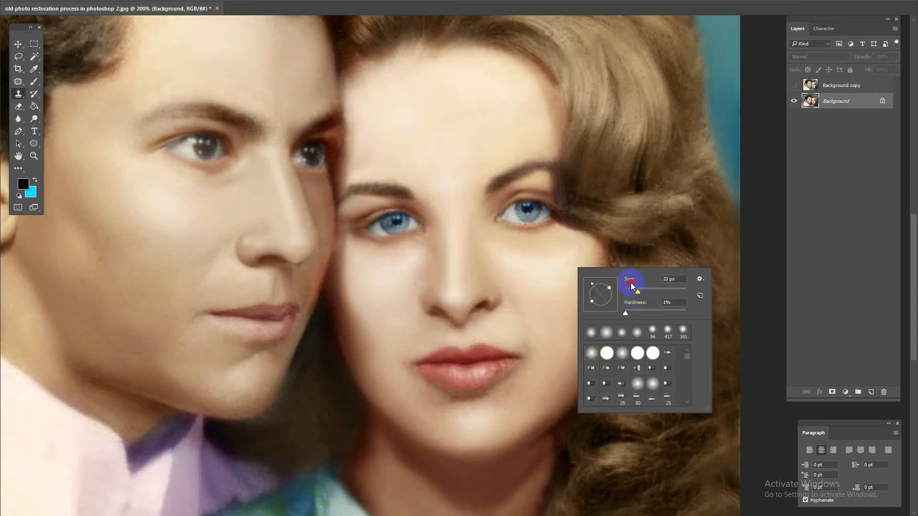
click(566, 255)
click(523, 267)
click(572, 260)
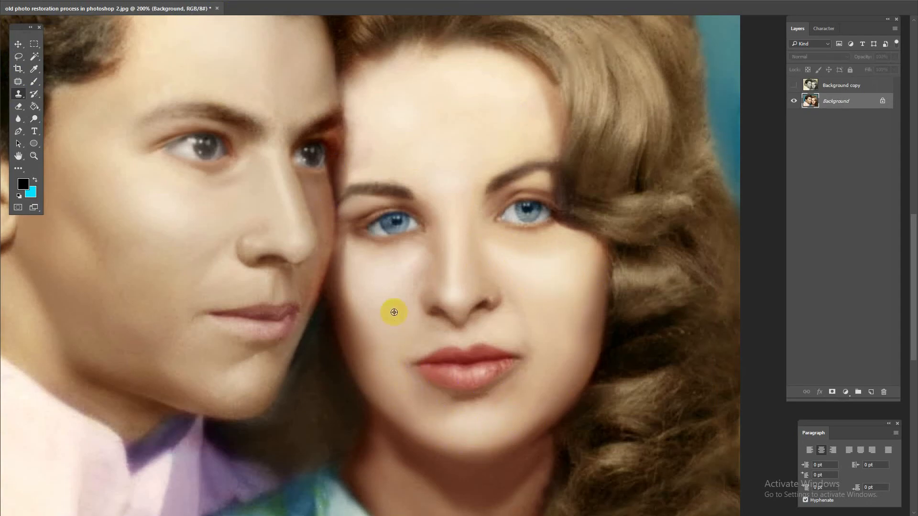
mouse_move(340, 308)
mouse_down()
mouse_move(363, 272)
mouse_move(350, 253)
mouse_up()
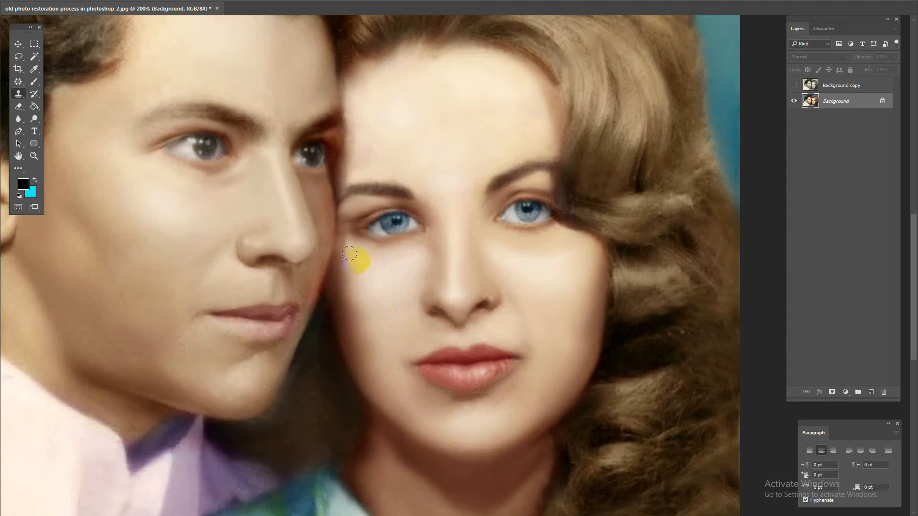
click(351, 330)
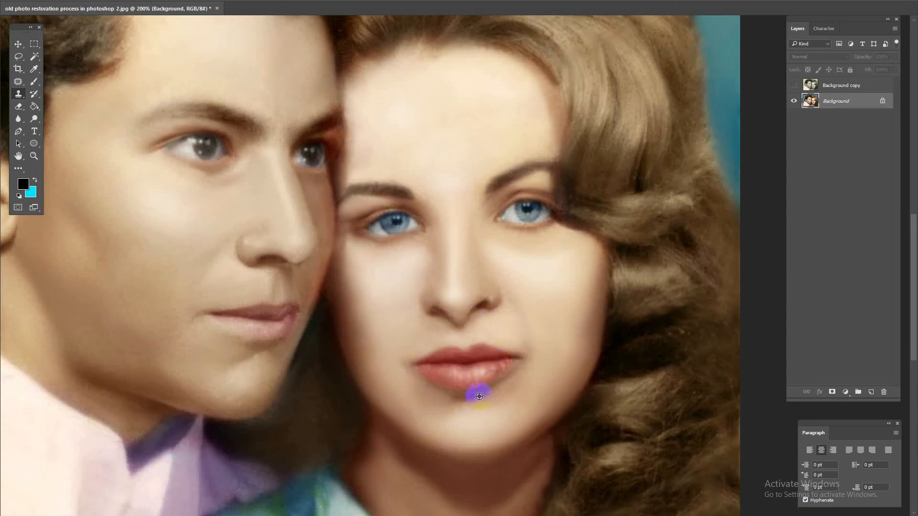
Smooth the woman's skin below her lips, around her eye and across her upper forehead with the Clone Stamp
click(416, 390)
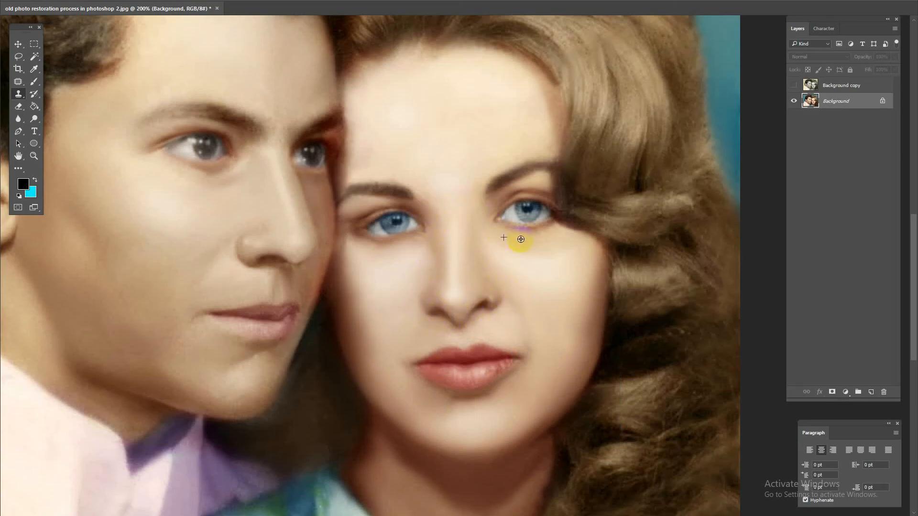
click(526, 183)
click(446, 81)
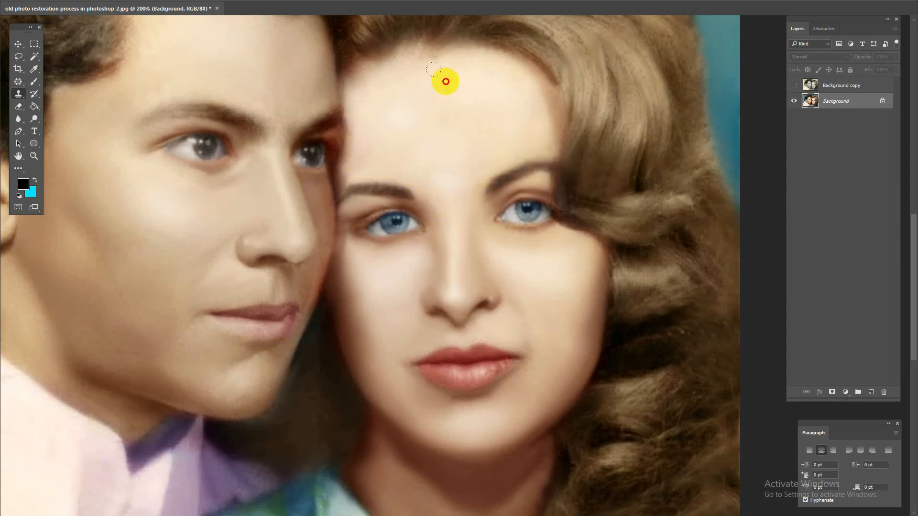
Smooth the man's skin along his forehead hairline, cheek, mouth and jaw, and touch up his shirt with the Clone Stamp
drag(430, 41, 530, 366)
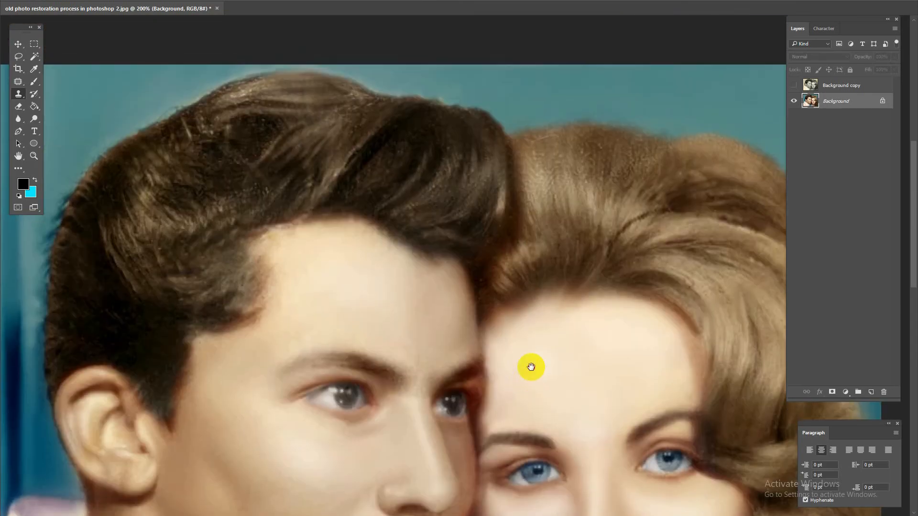
click(377, 258)
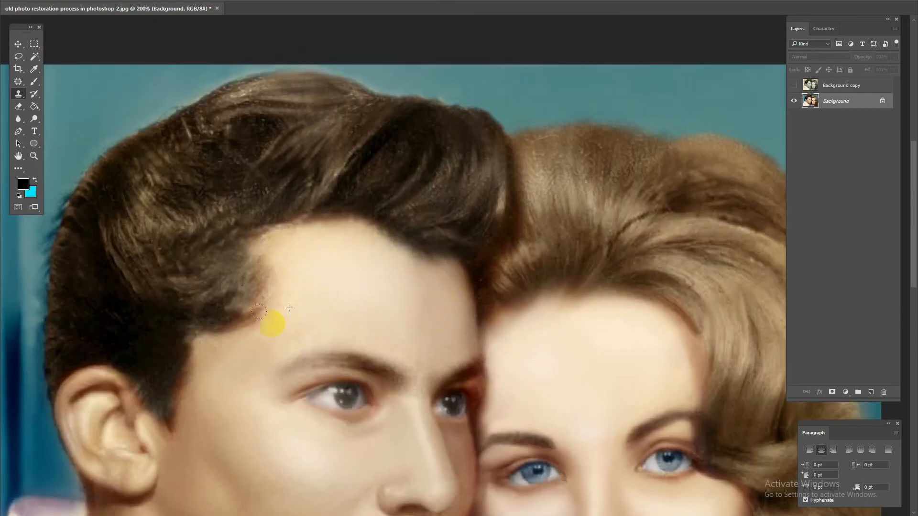
mouse_move(220, 359)
mouse_down()
mouse_move(270, 280)
mouse_move(323, 277)
mouse_move(386, 359)
mouse_up()
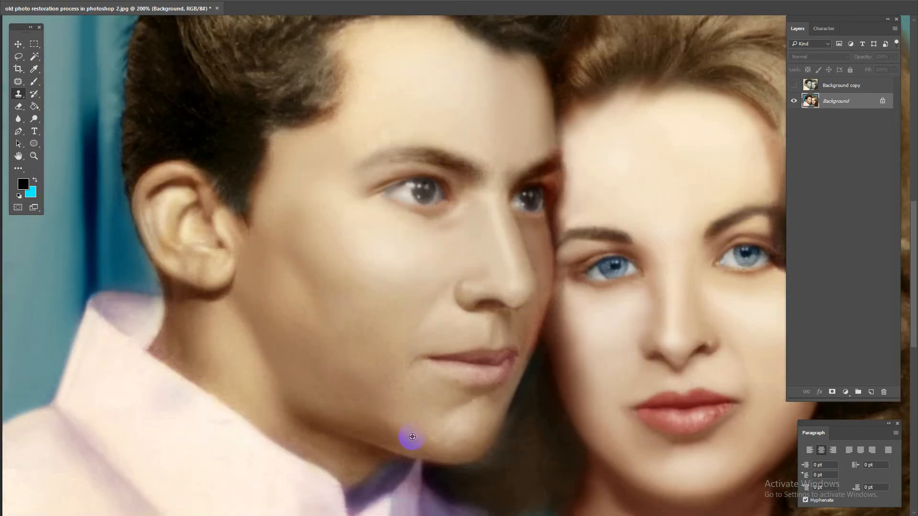
right_click(456, 438)
right_click(460, 291)
click(461, 293)
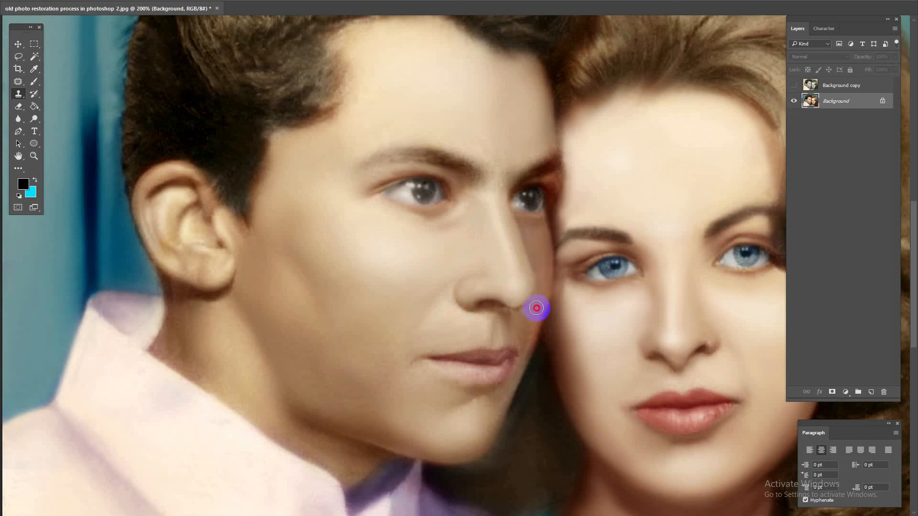
click(504, 370)
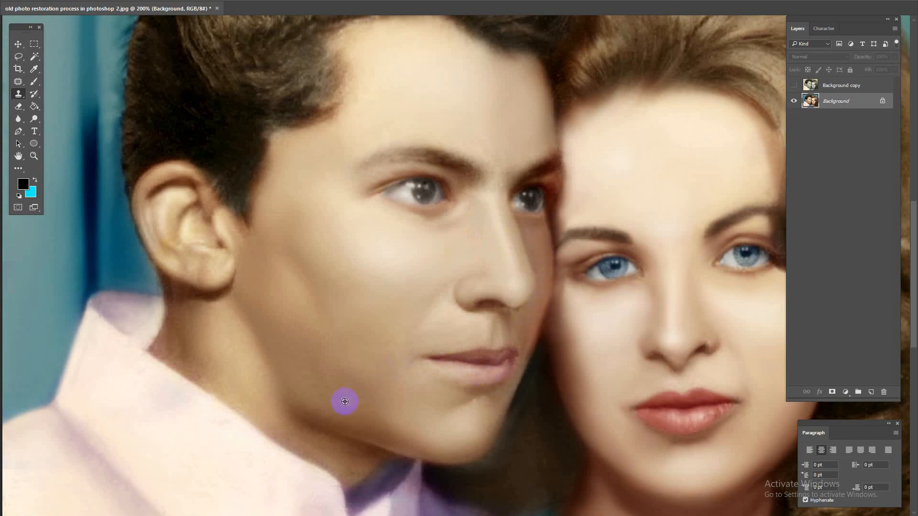
click(180, 425)
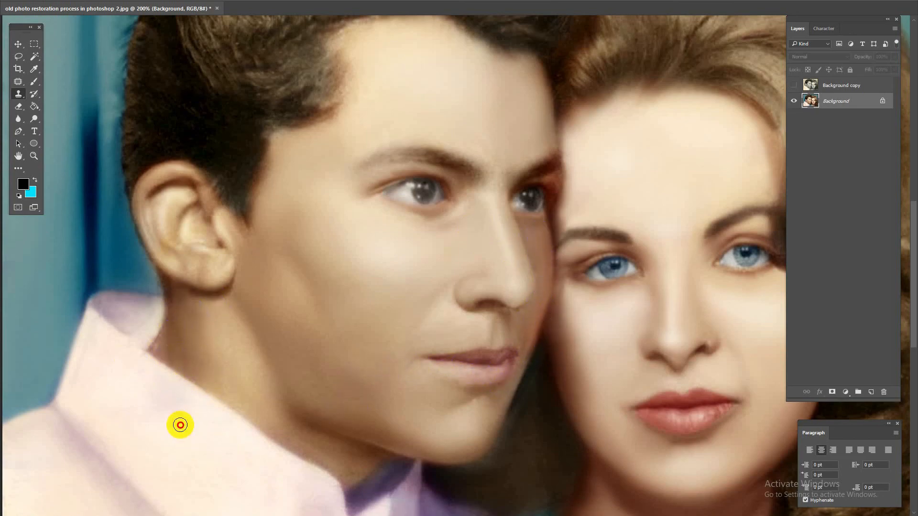
Compare the whole colorized portrait with the black-and-white original by repeatedly showing and hiding the Background copy layer
key(ctrl+minus)
key(ctrl+minus)
key(ctrl+minus)
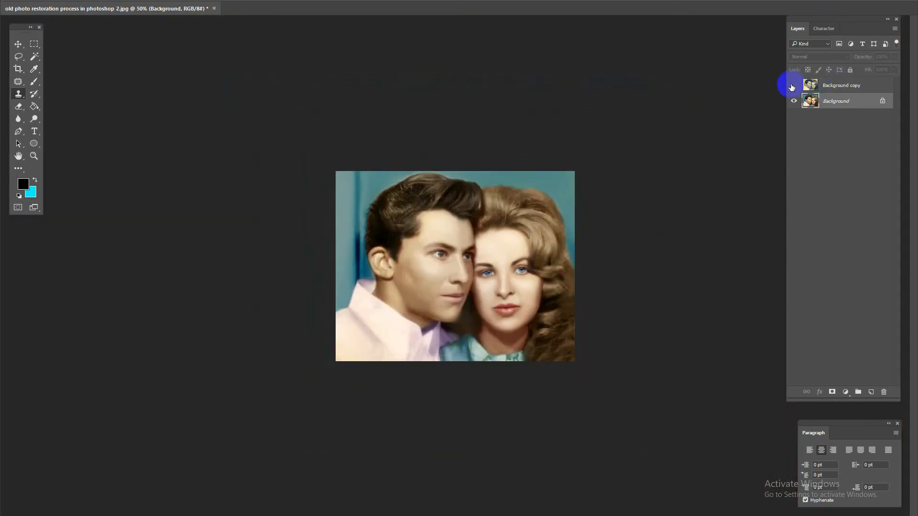
click(791, 87)
click(792, 87)
click(791, 87)
click(792, 87)
click(791, 87)
click(791, 87)
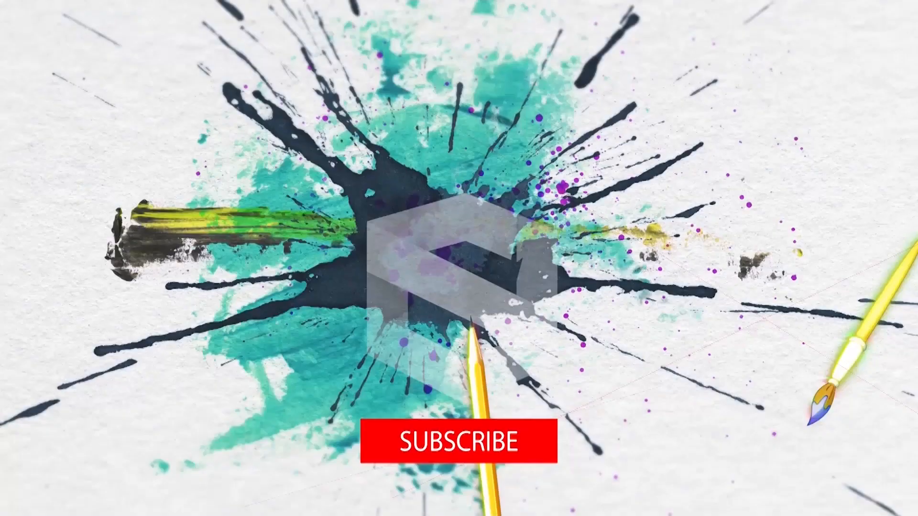